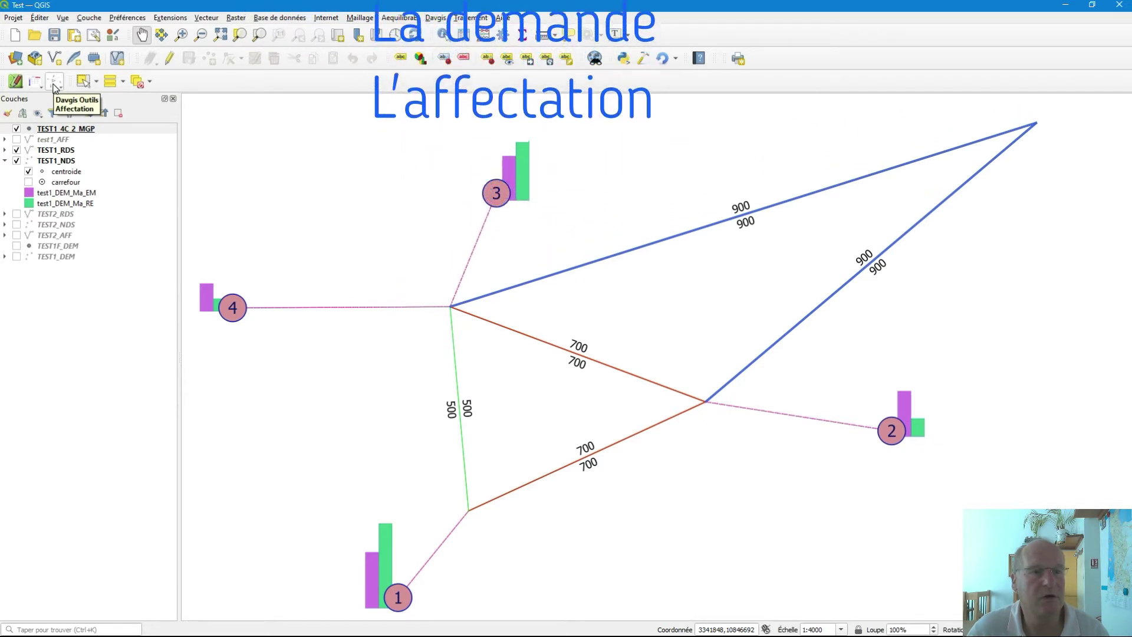
- Start a node creation session with TEST1_NDS as the base node layer, validating it and acknowledging the in-memory copy
click(15, 83)
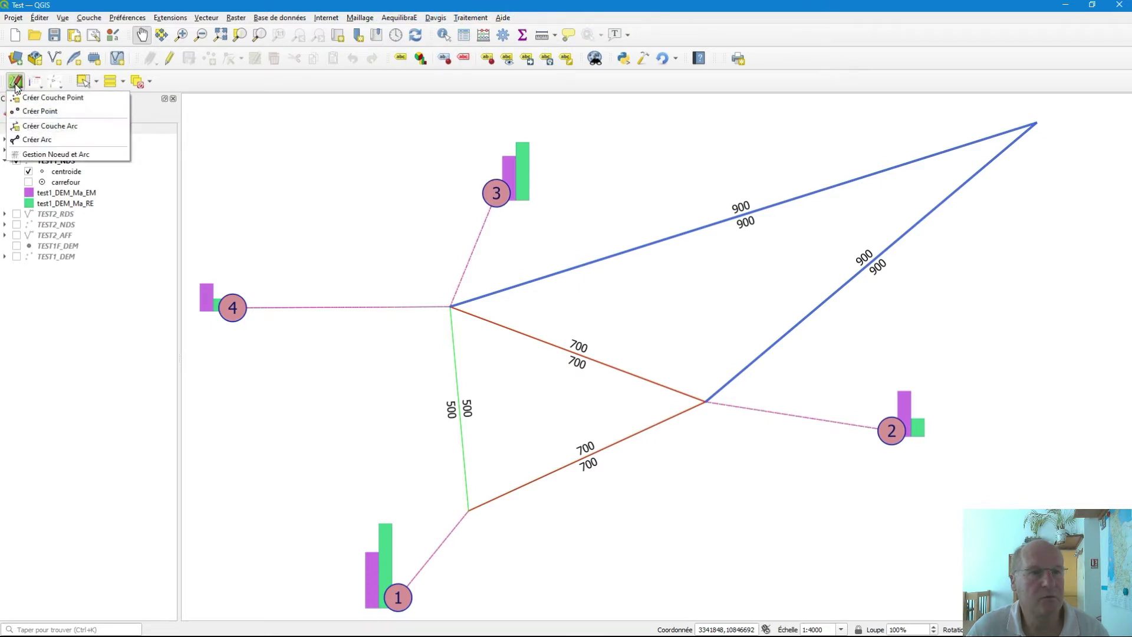
click(75, 112)
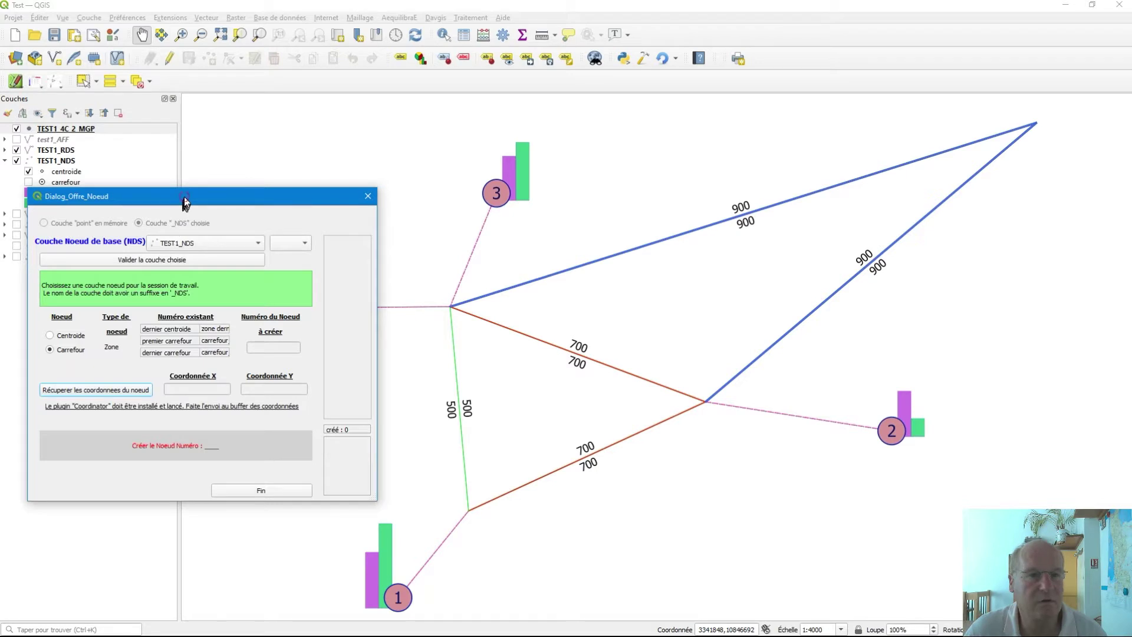
drag(184, 196, 176, 137)
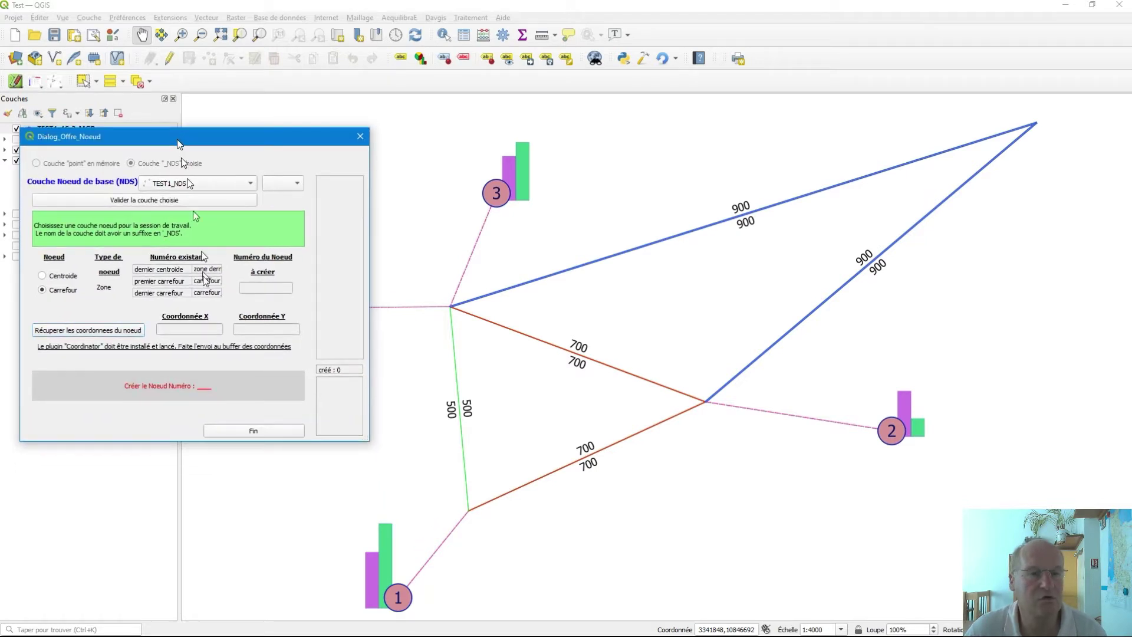
click(143, 202)
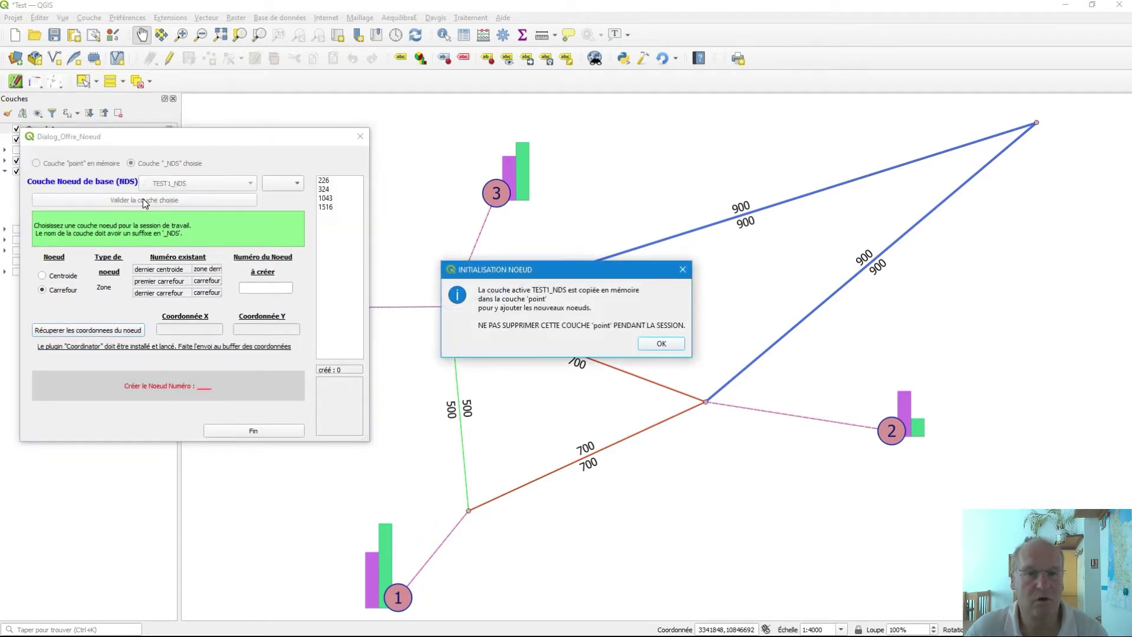
click(660, 344)
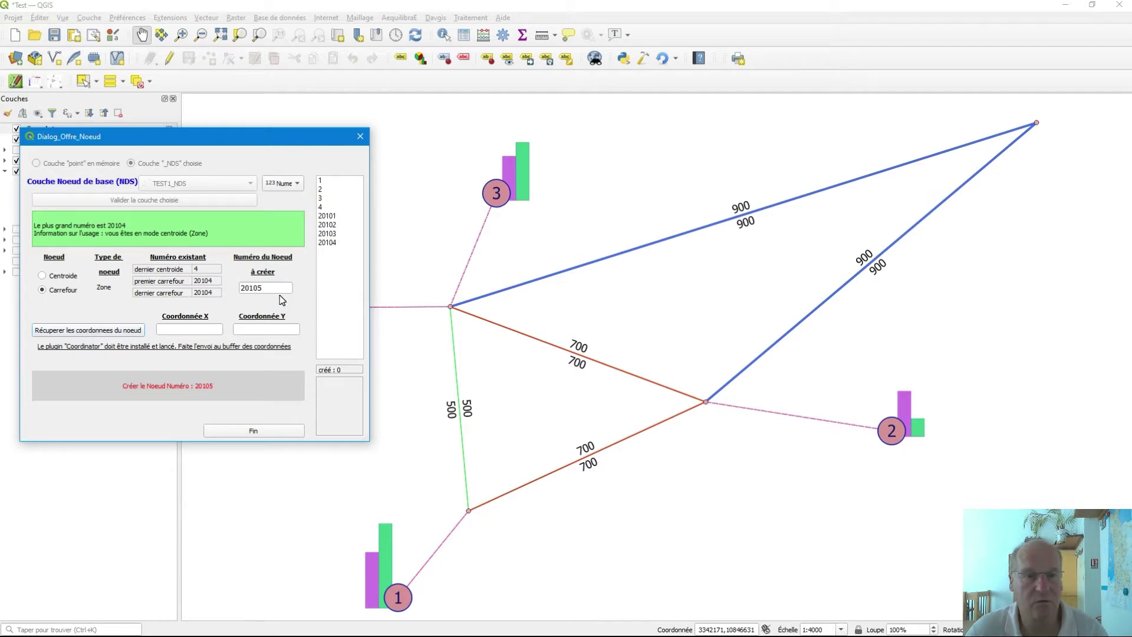
- Create carrefour node 20105 between the upper red and blue arcs, at about X 3342700, Y 10846495, using coordinates captured with Coordinator
mouse_move(271, 288)
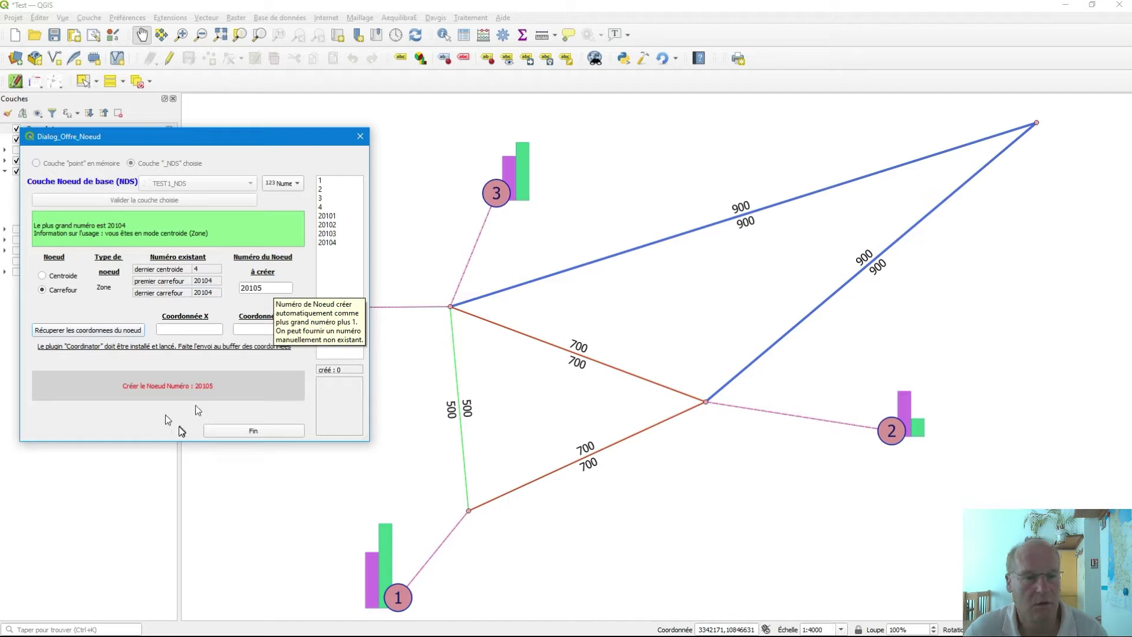
click(165, 18)
click(230, 61)
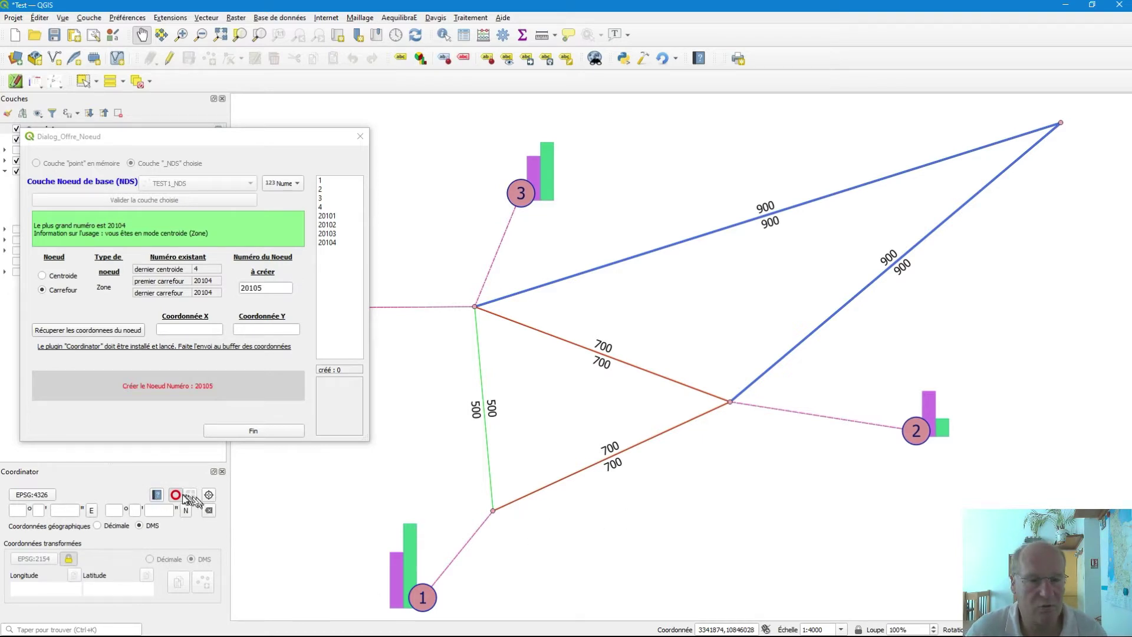
click(209, 499)
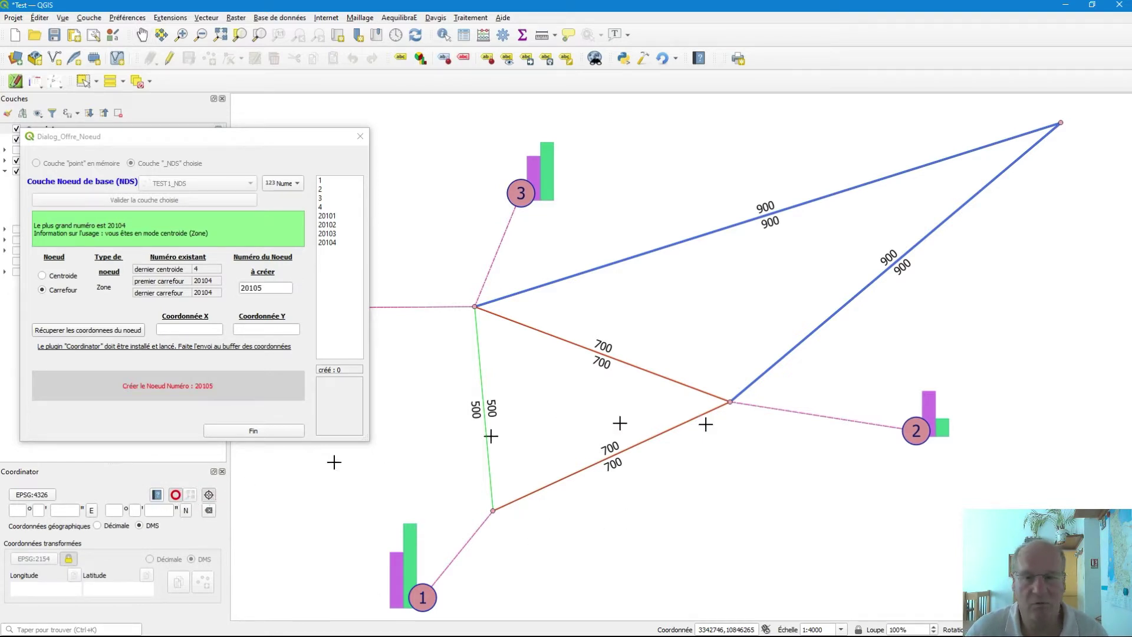
click(696, 300)
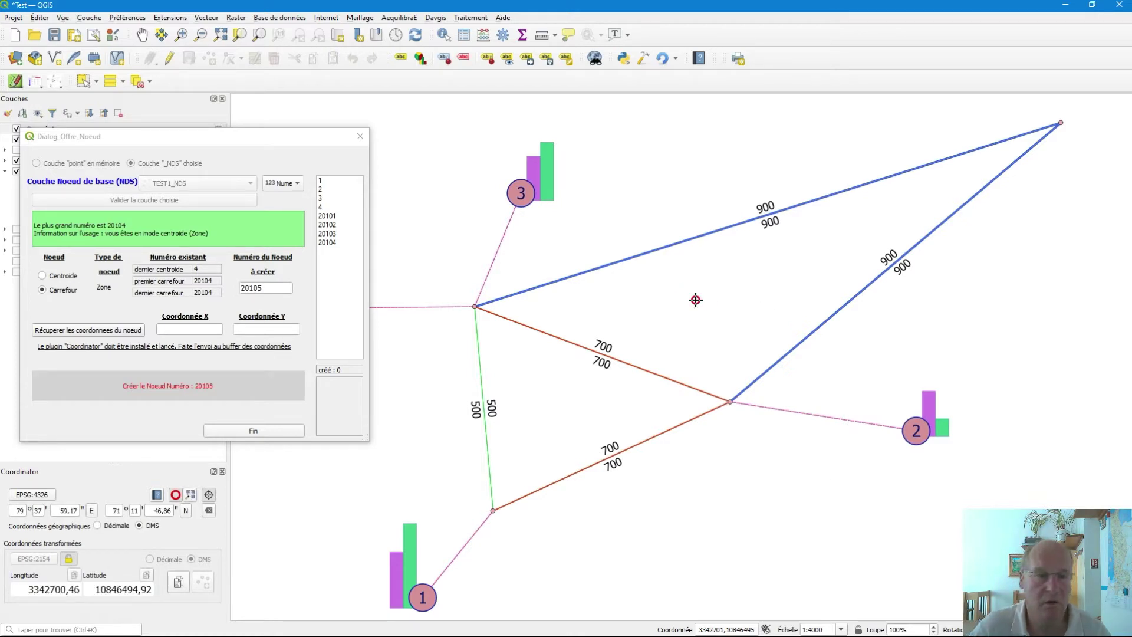
click(178, 583)
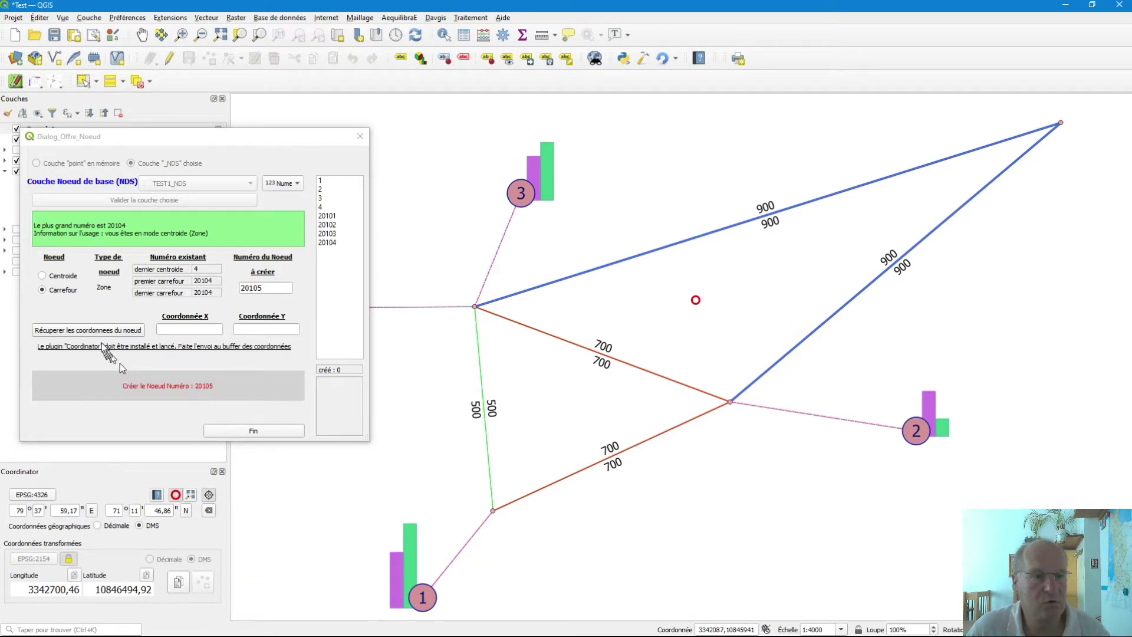
click(103, 330)
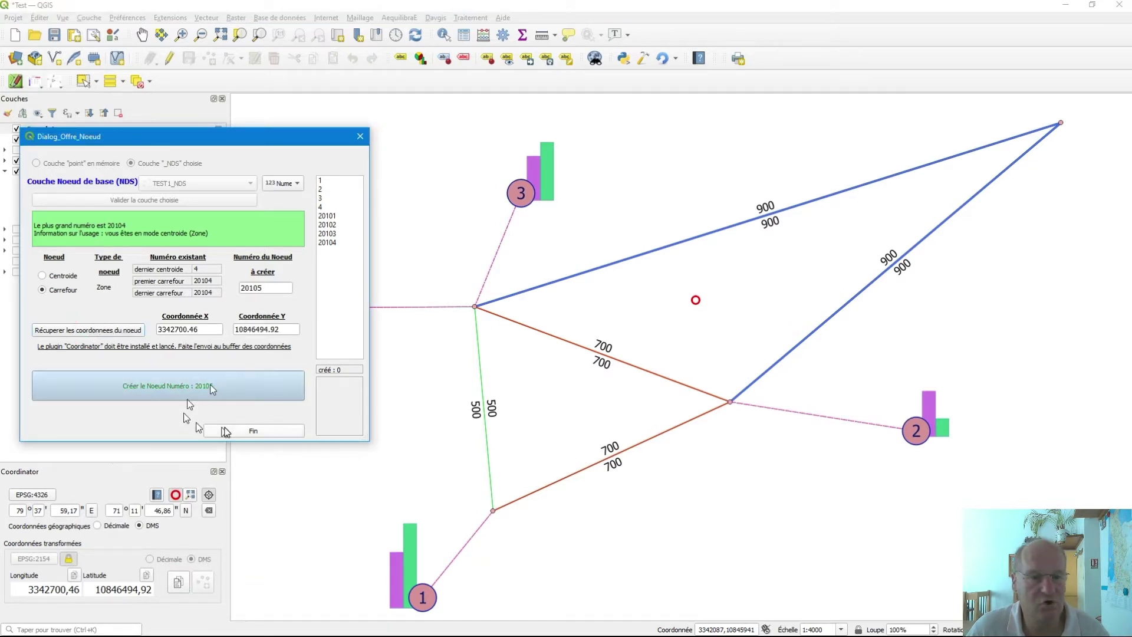
click(177, 387)
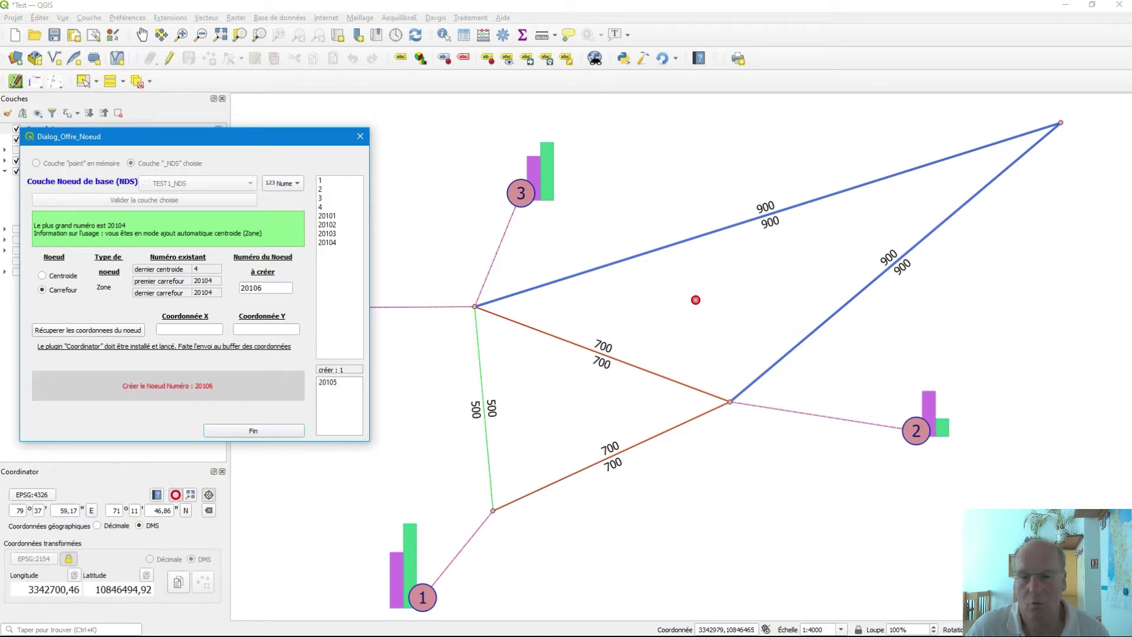
- Create carrefour node 20106 below the lower red arc, at about X 3342740, Y 10846156, and end the node creation session
click(717, 489)
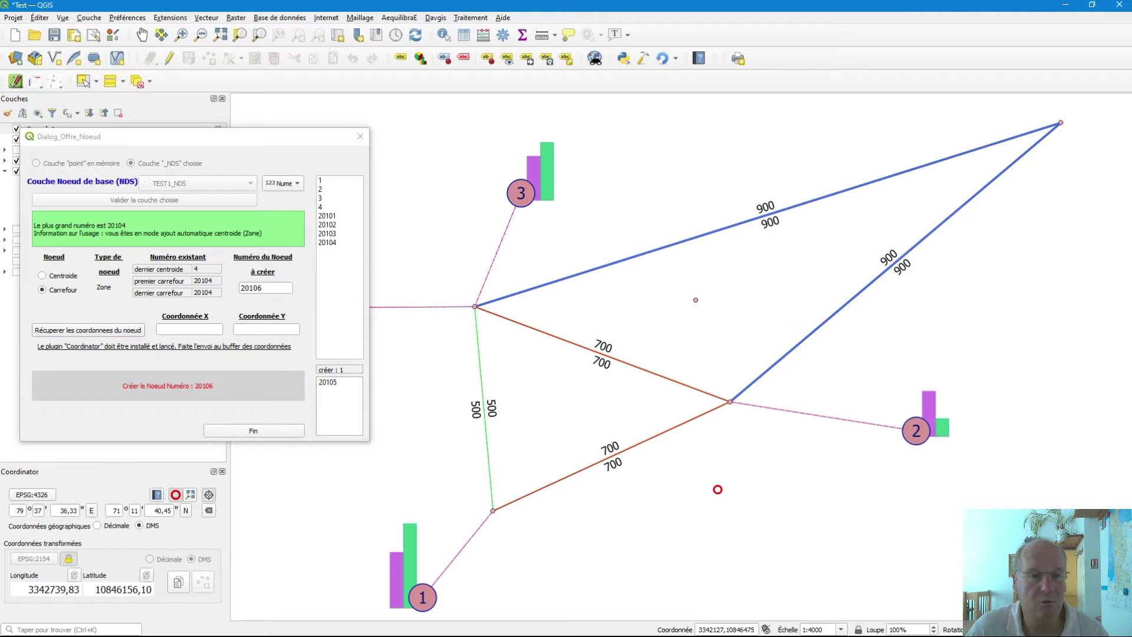
click(178, 582)
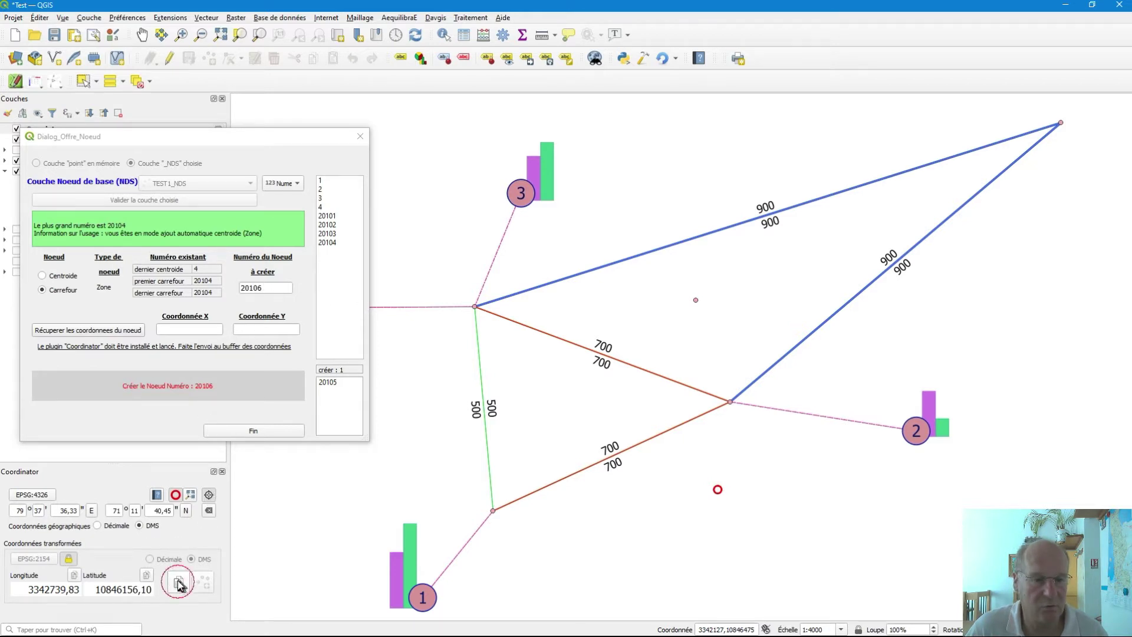
click(83, 332)
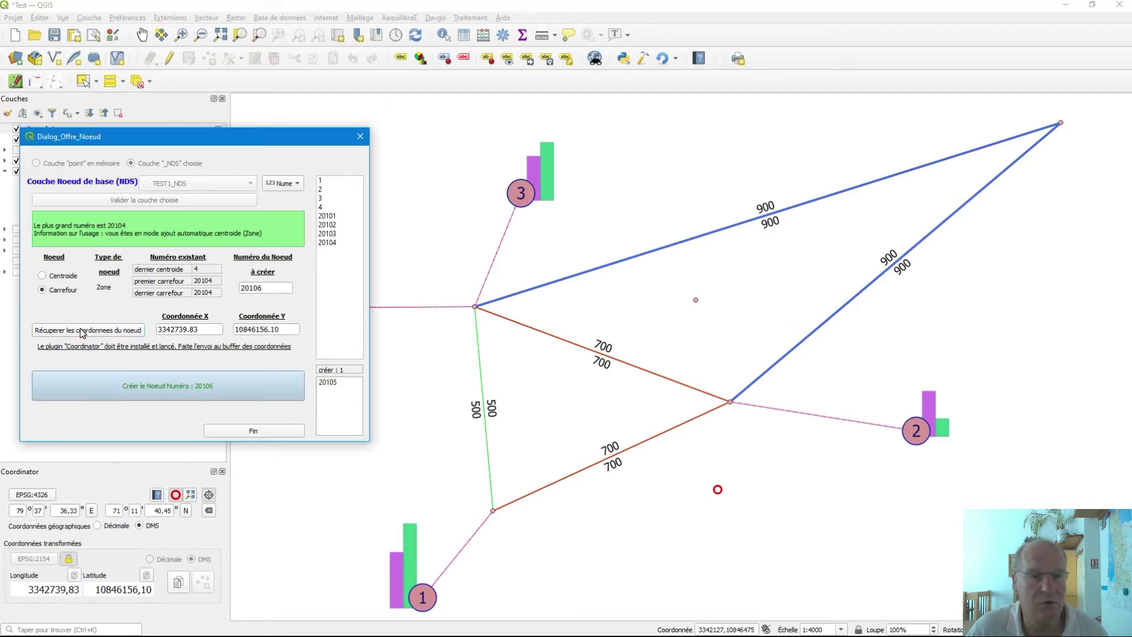
click(178, 386)
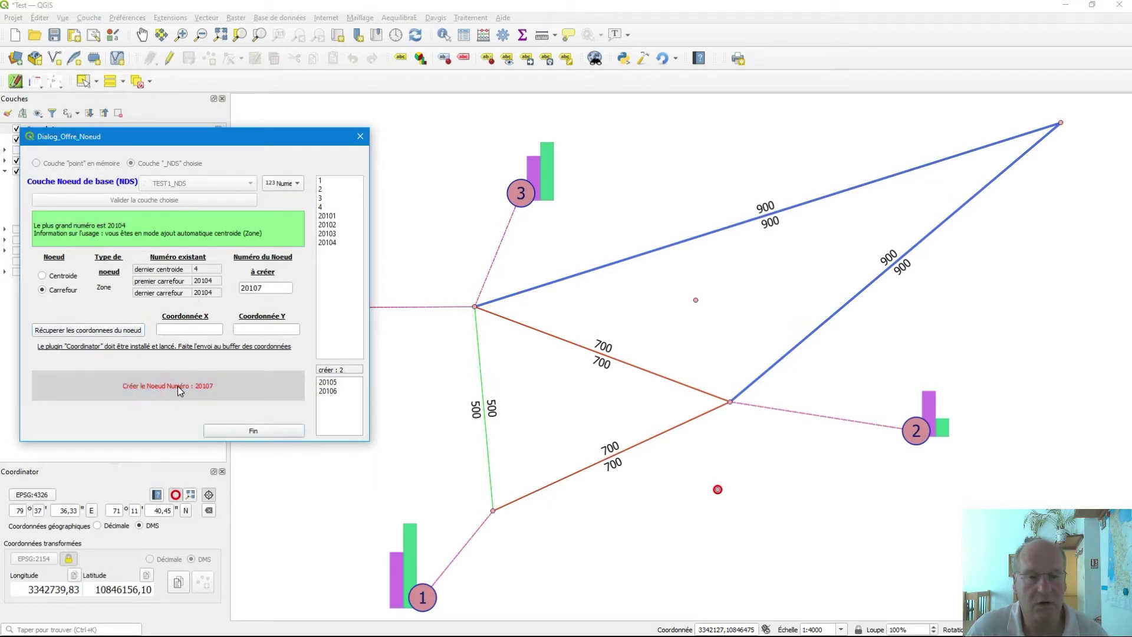
click(257, 433)
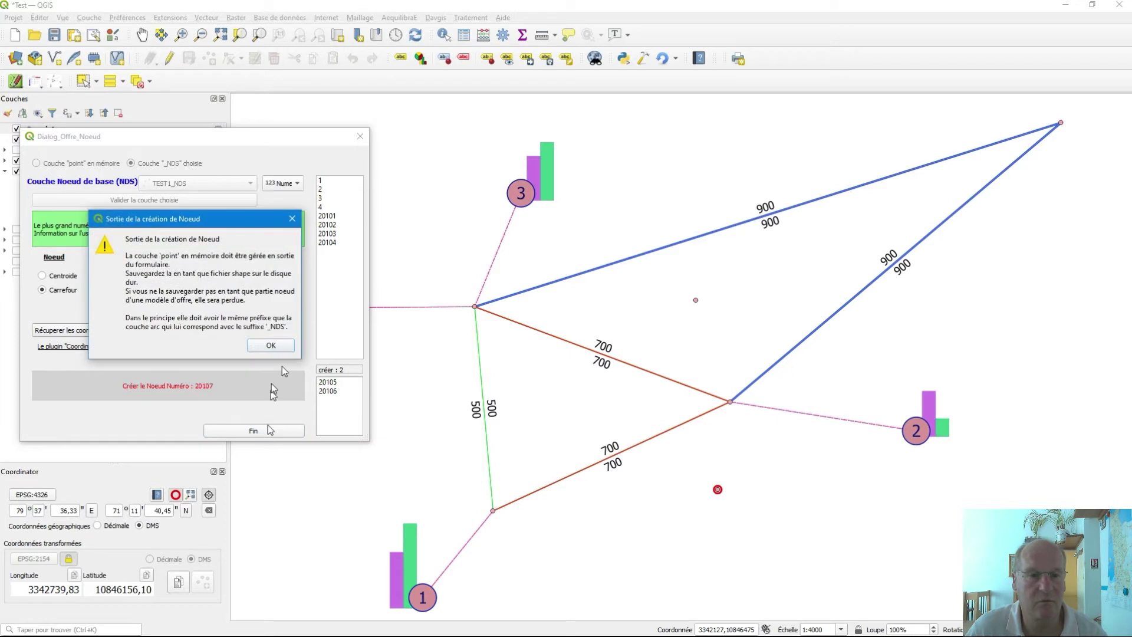
click(278, 349)
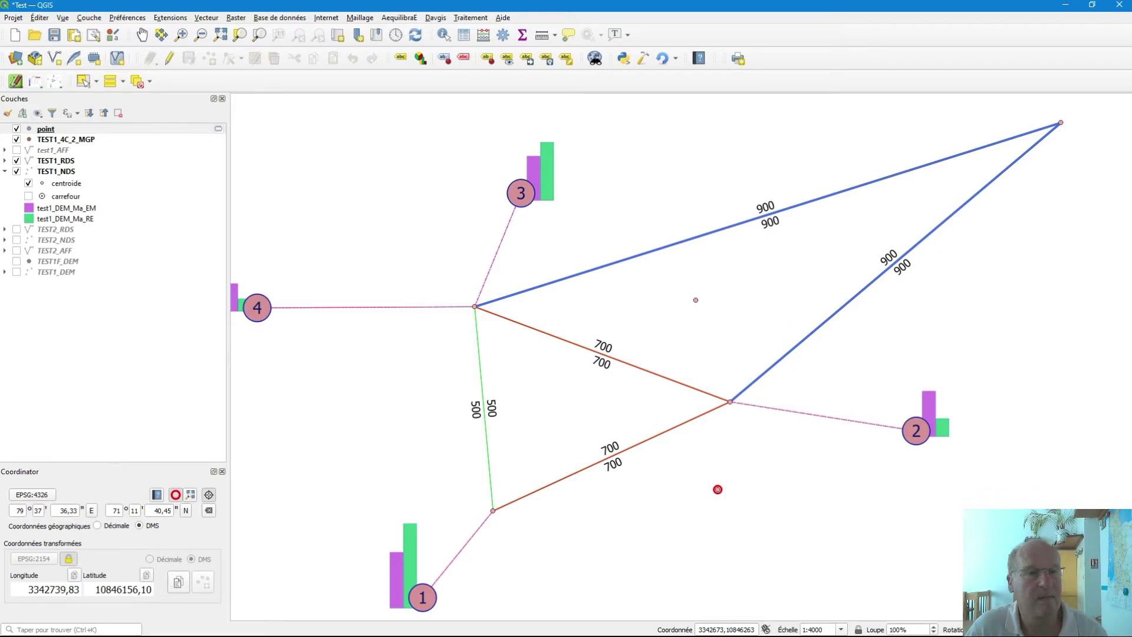
- Start an arc creation session using the in-memory point layer for nodes and TEST1_RDS as the initial arc layer
click(15, 81)
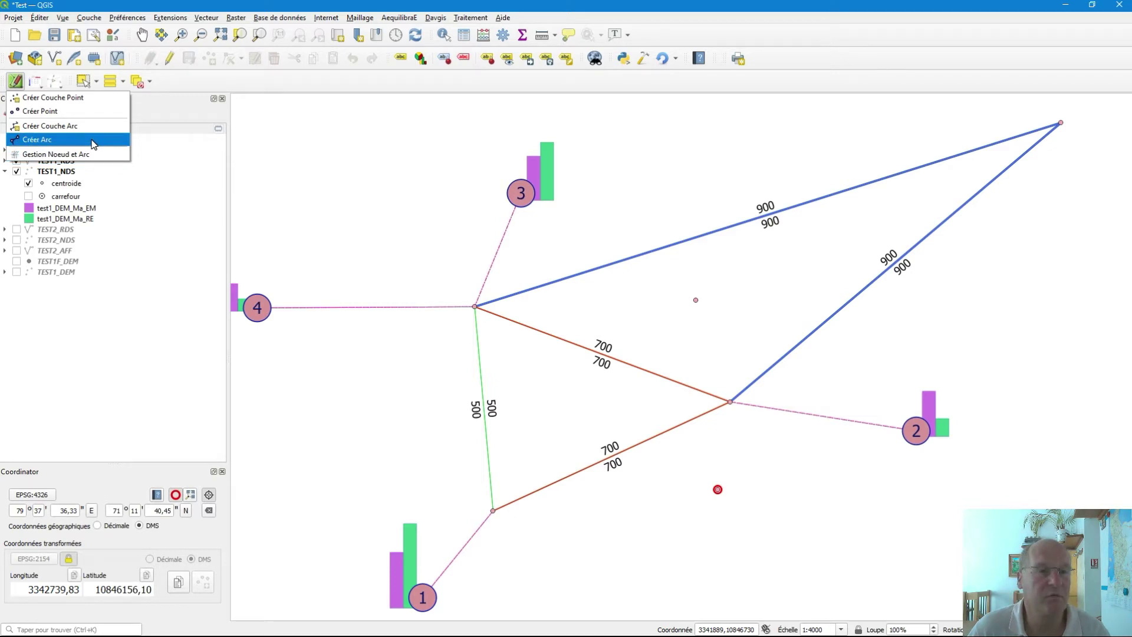
click(93, 144)
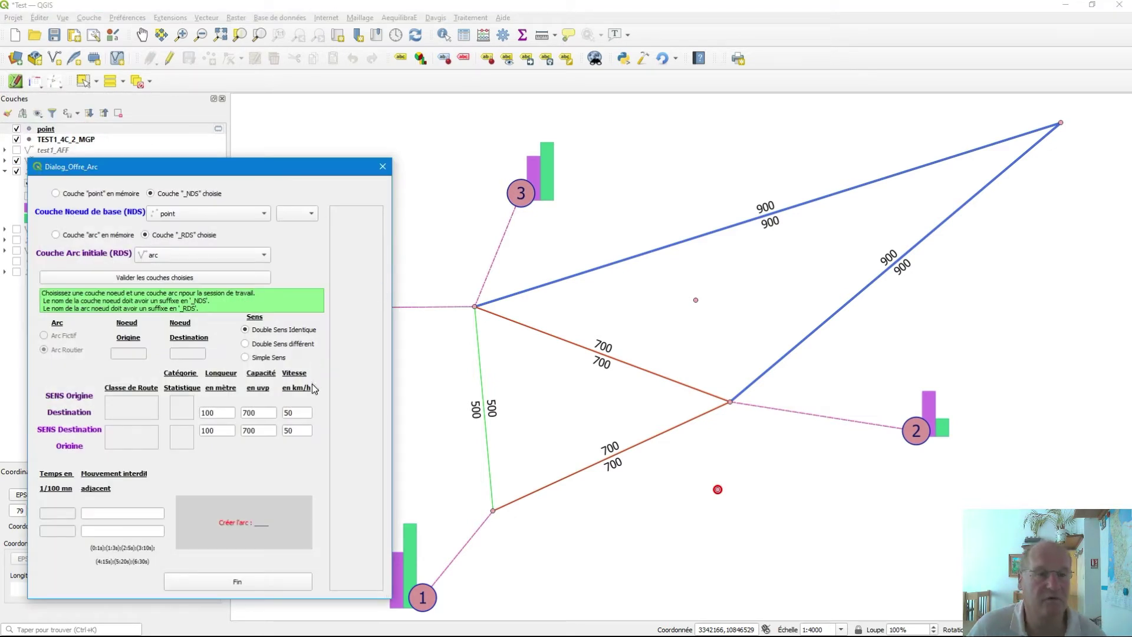
click(94, 197)
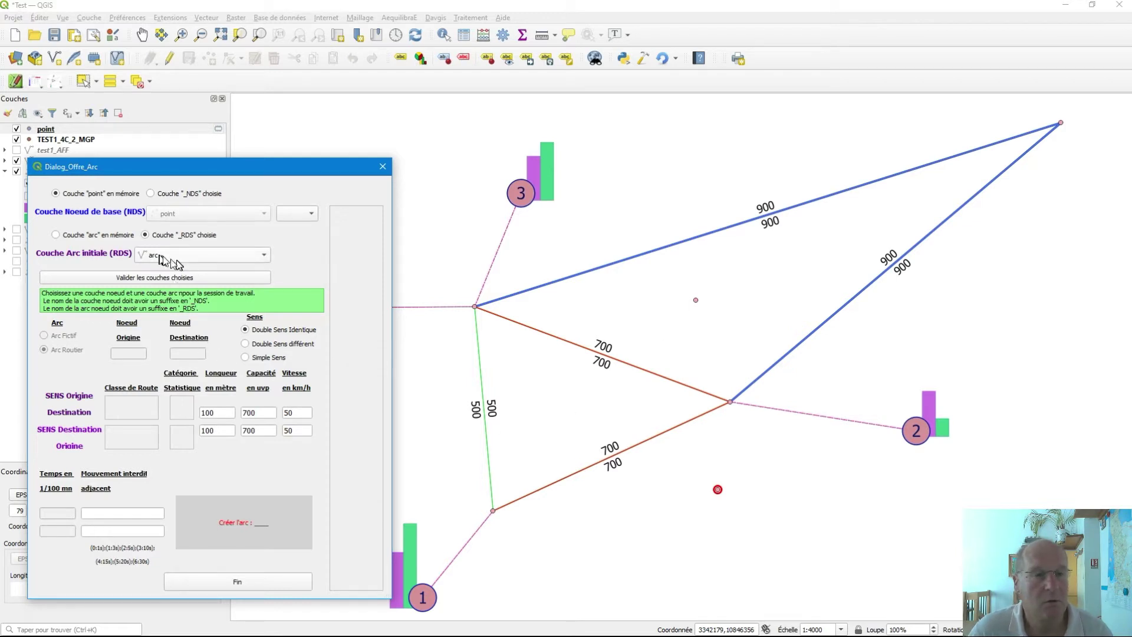
click(208, 260)
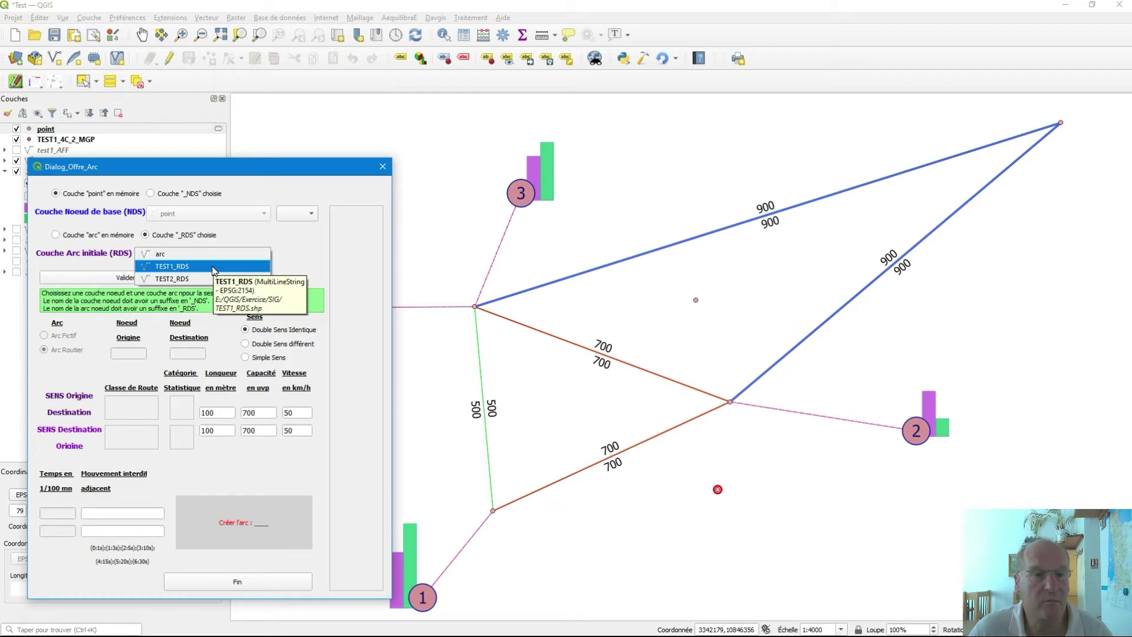
click(206, 268)
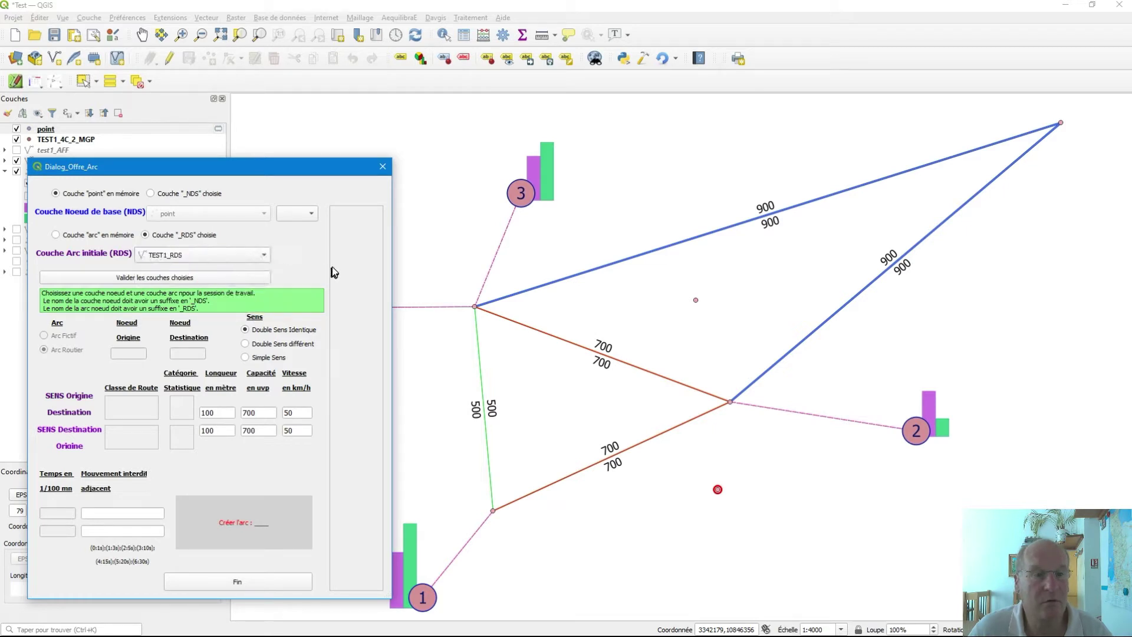
click(171, 278)
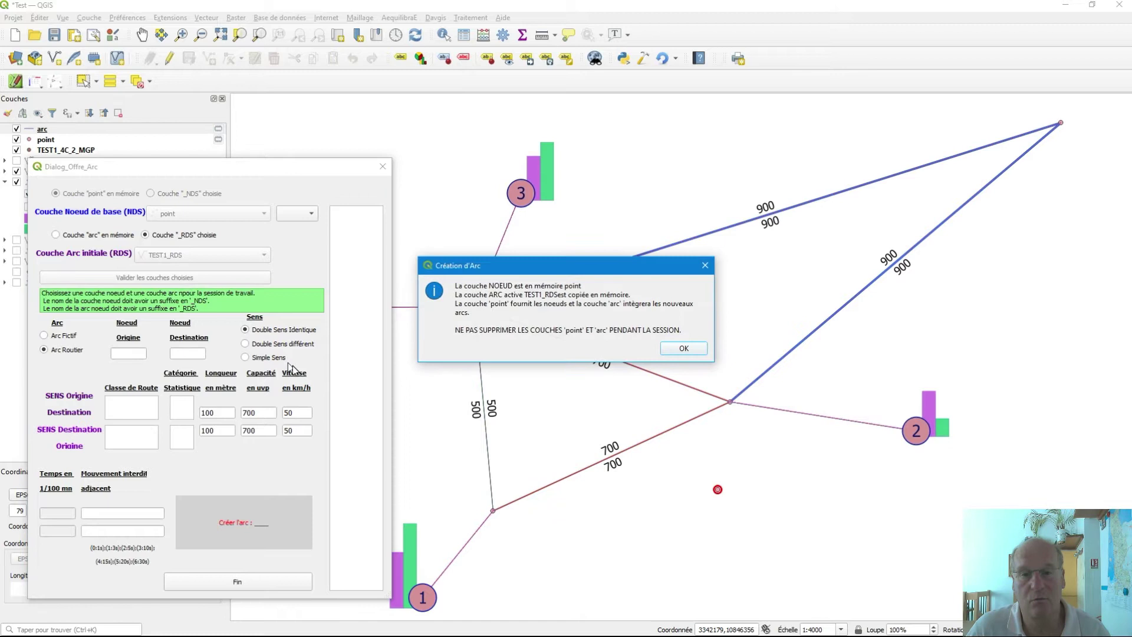
click(683, 348)
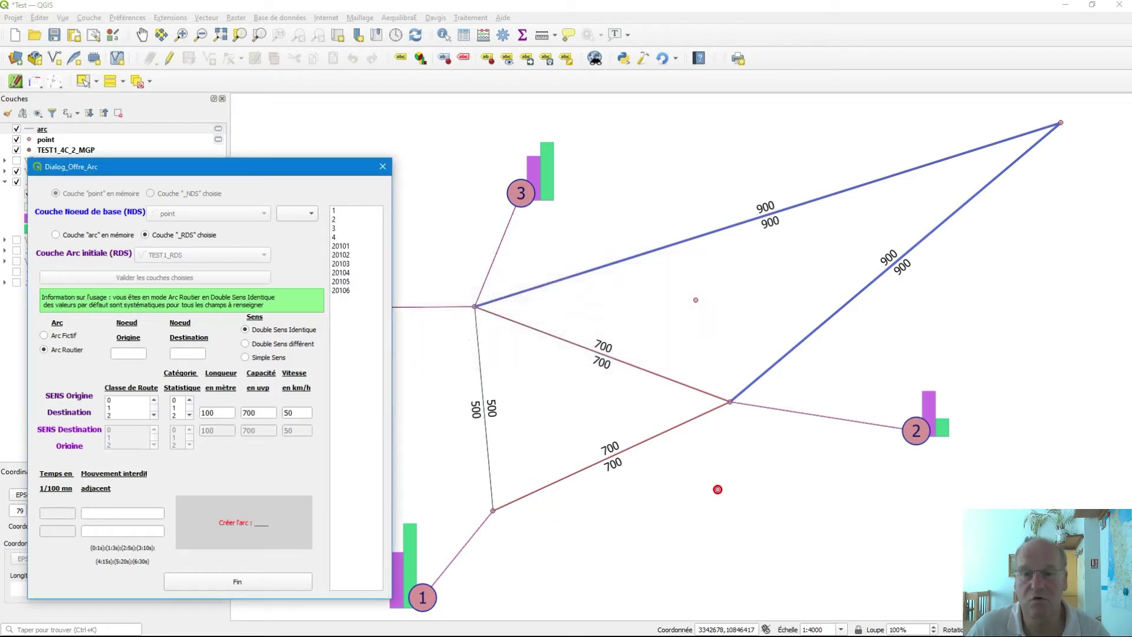
- Define a road arc from node 20105 to node 20106 with route class 4 and statistical category 4
click(356, 282)
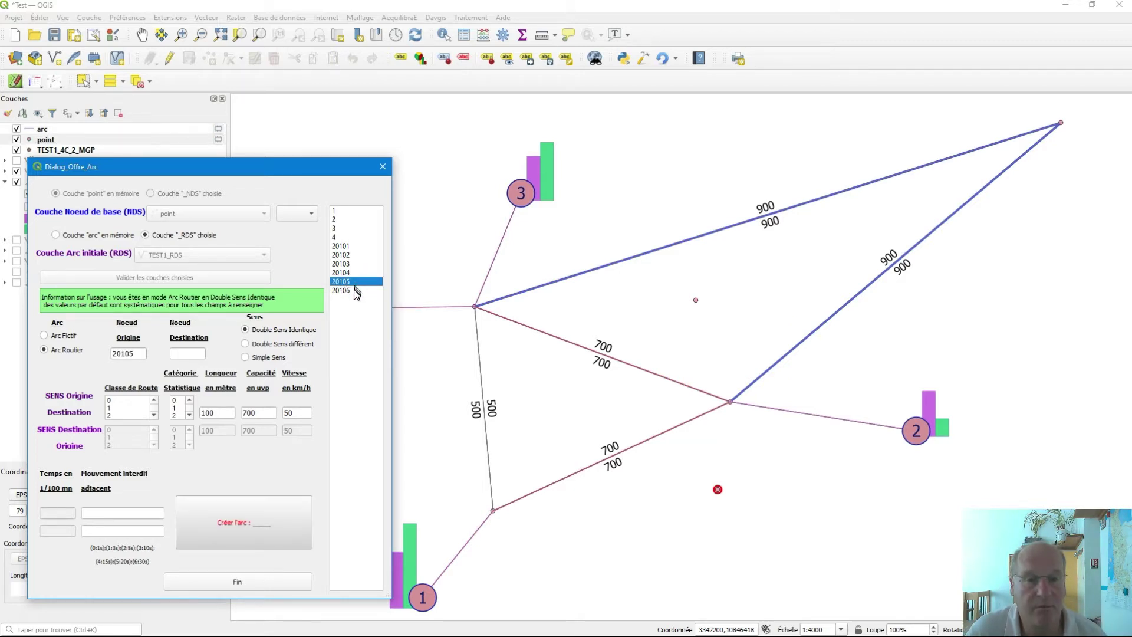
click(357, 291)
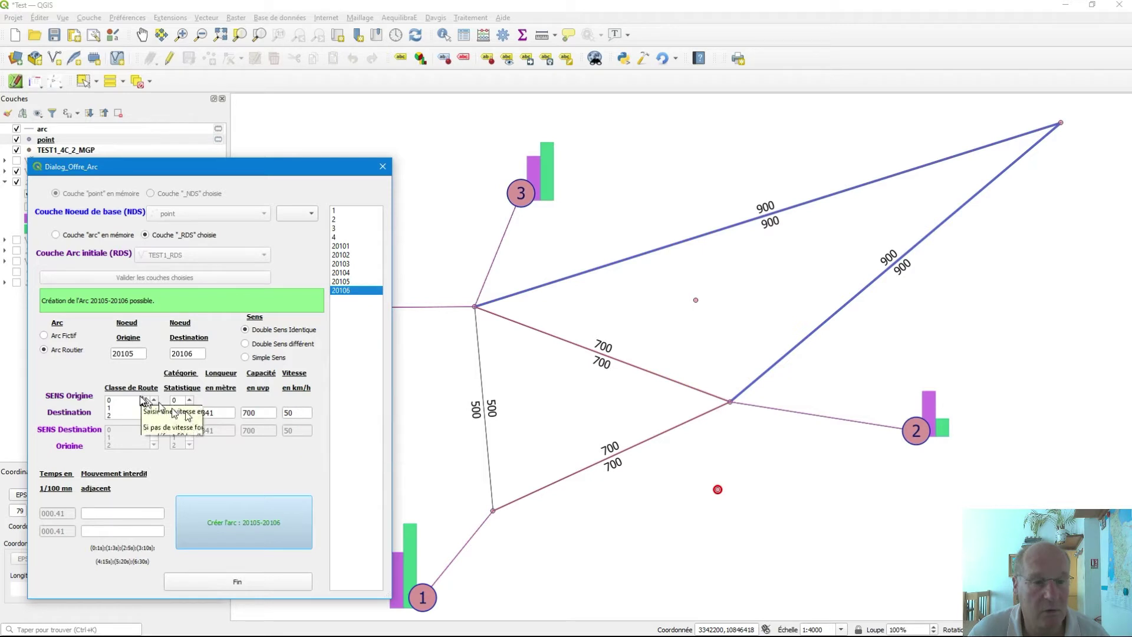
click(153, 415)
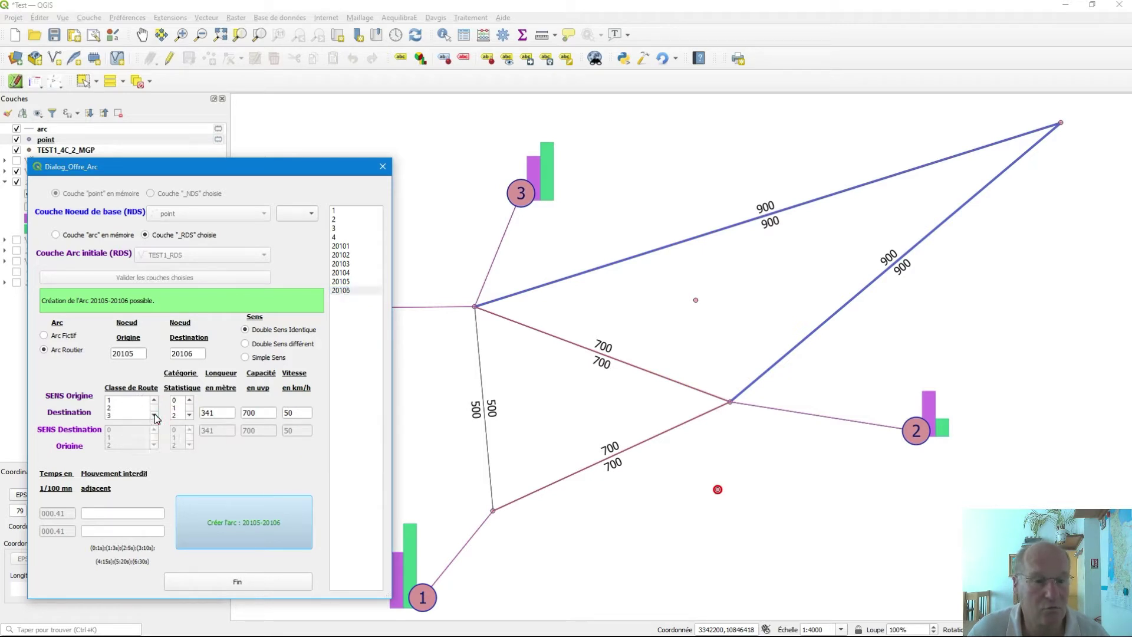
click(155, 400)
click(155, 401)
click(155, 400)
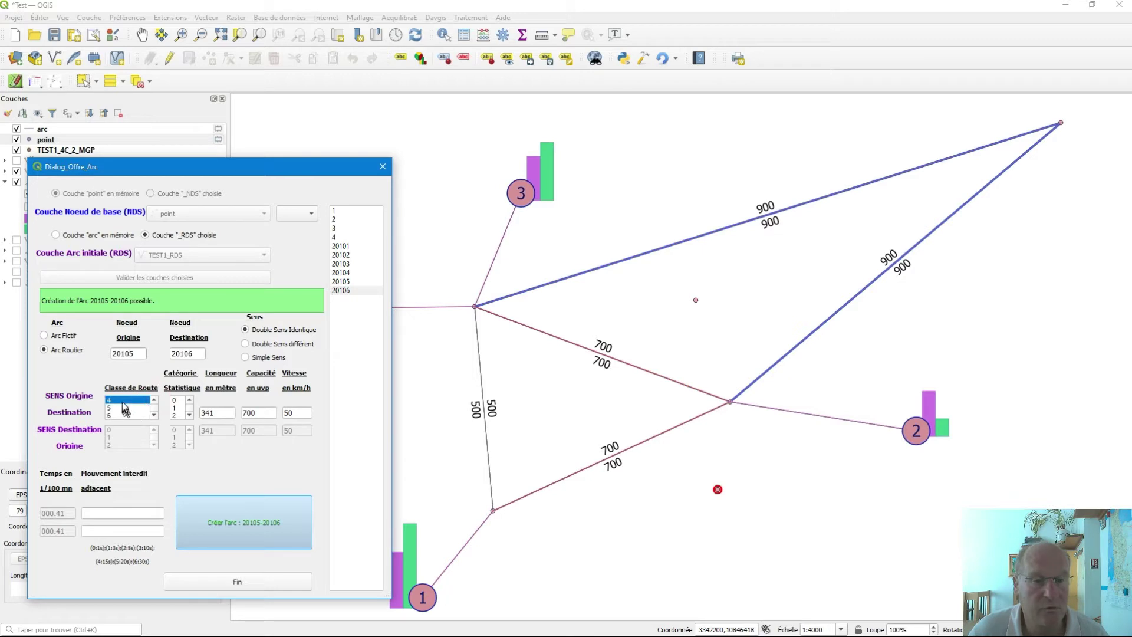
click(127, 401)
click(189, 400)
scroll(183, 408, down, 1)
click(175, 407)
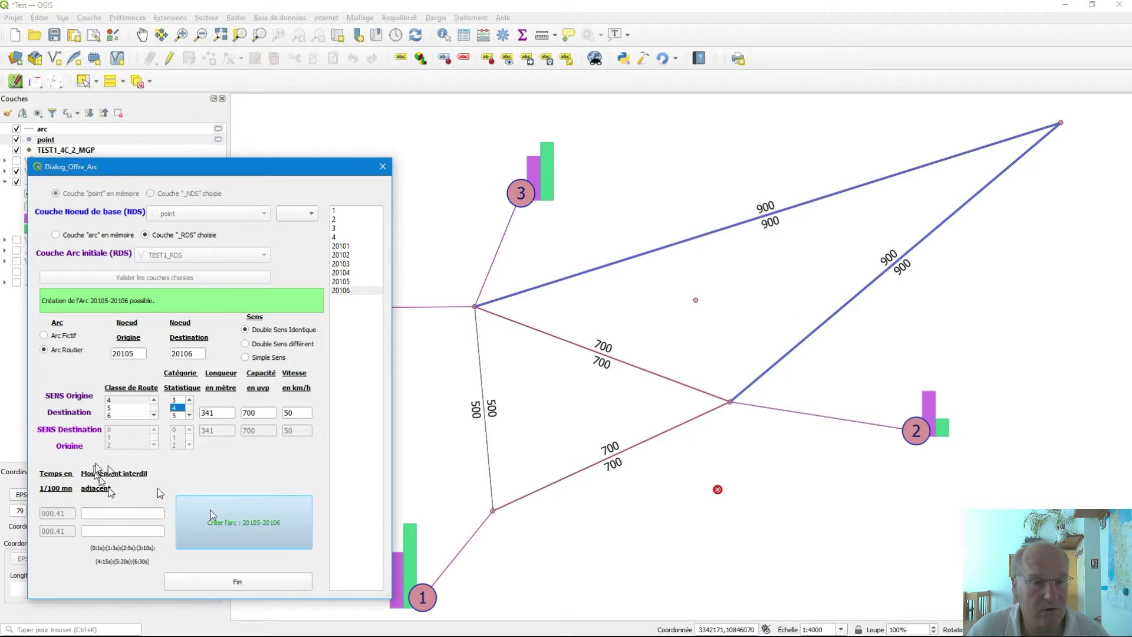
click(246, 519)
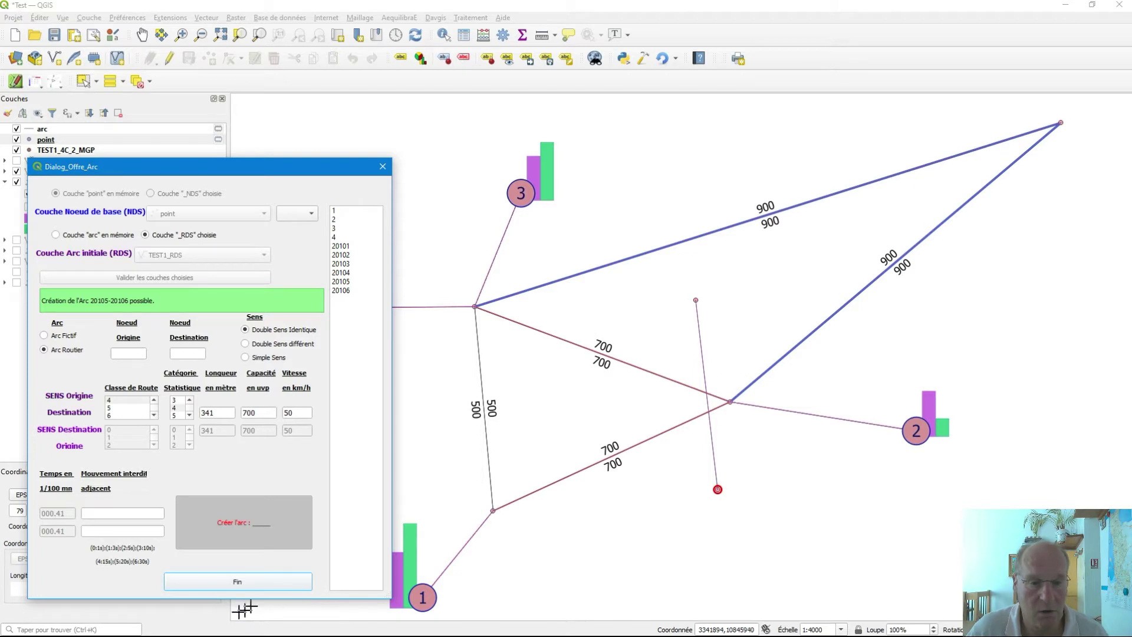
click(223, 584)
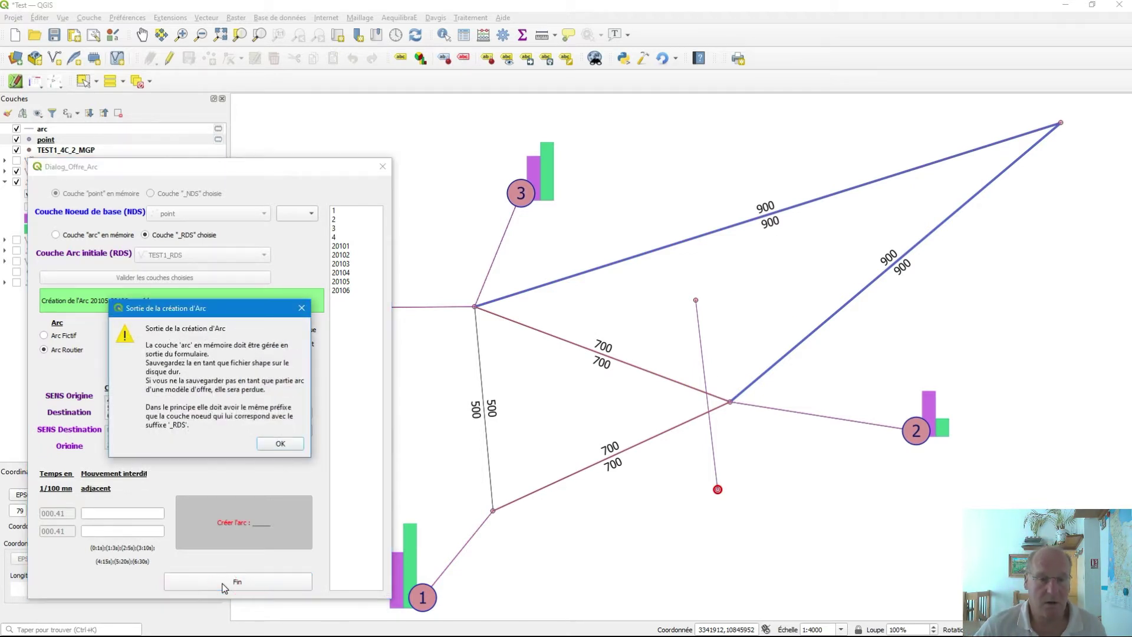
click(283, 441)
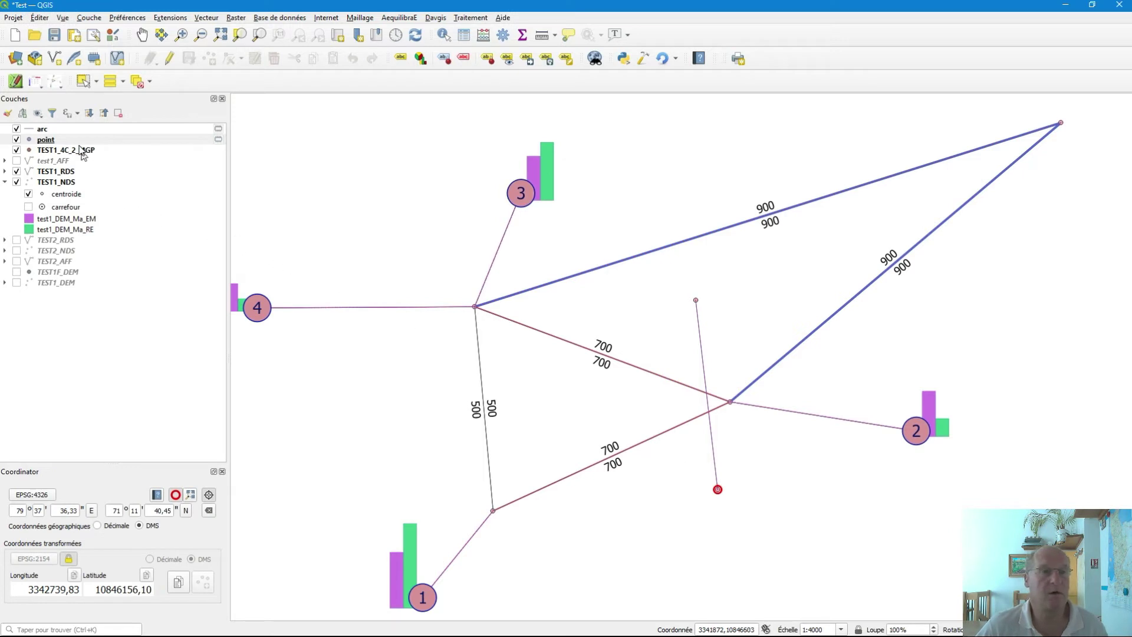
- Start a node and arc management session on the POINT_NDS node layer and the ARC_RDS arc layer
click(15, 81)
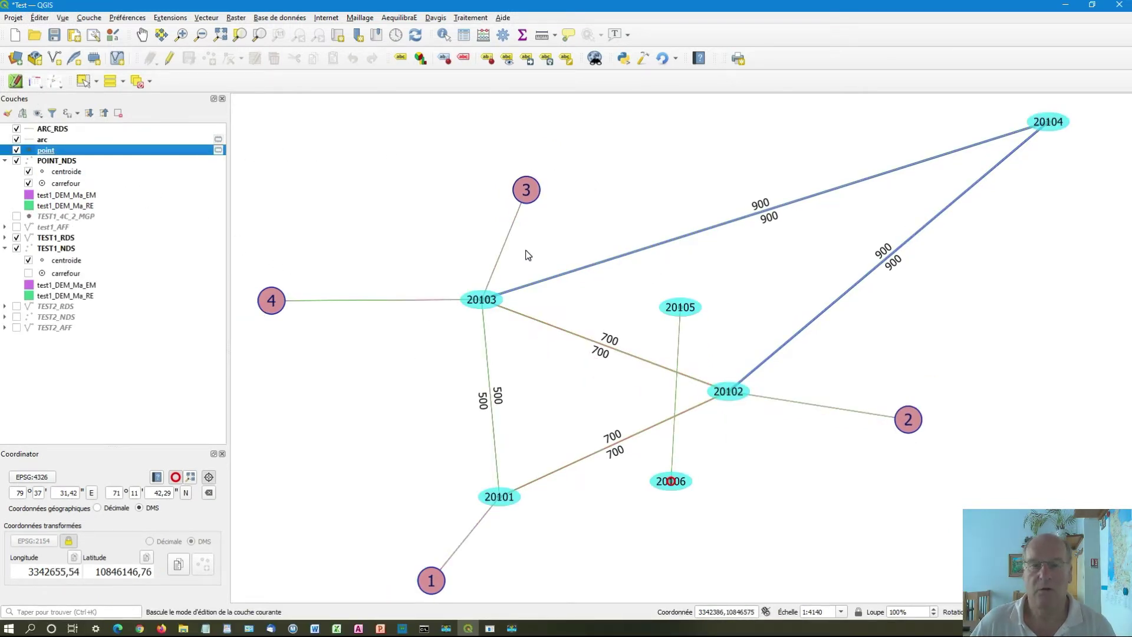
click(15, 83)
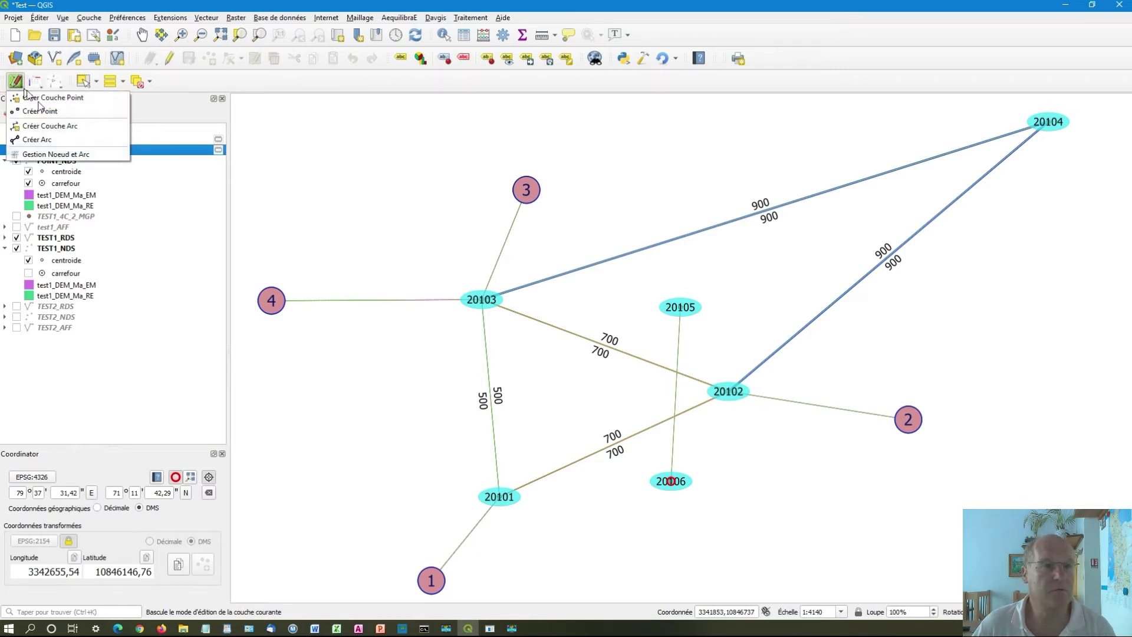
click(85, 152)
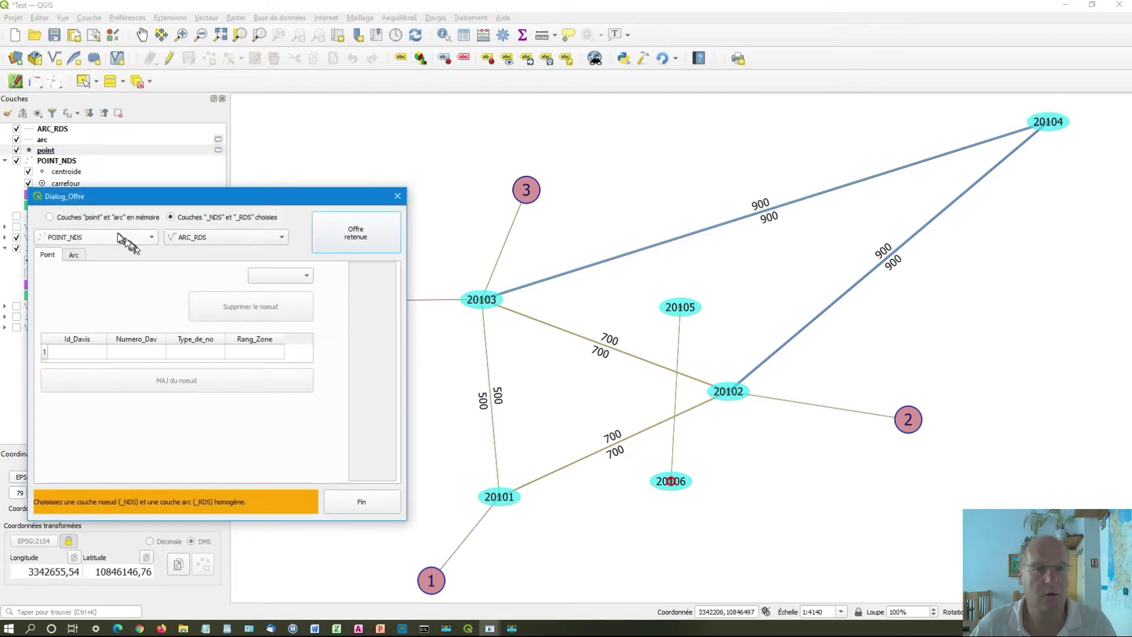
click(351, 241)
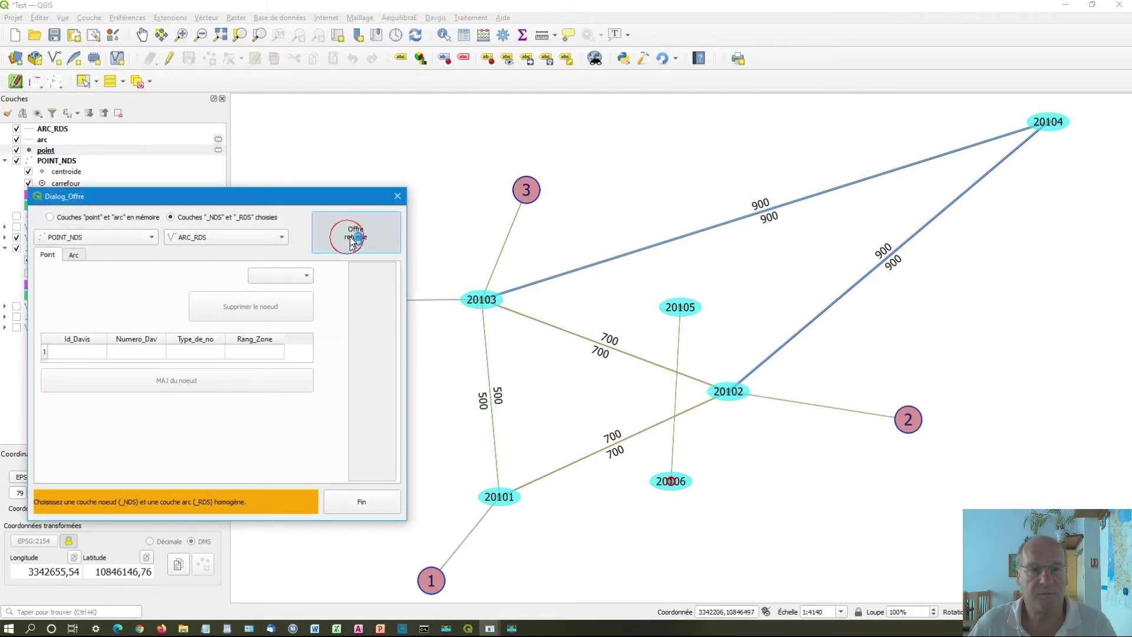
- Delete the two-way arc between nodes 20105 and 20106 in both directions and end the management session
click(74, 256)
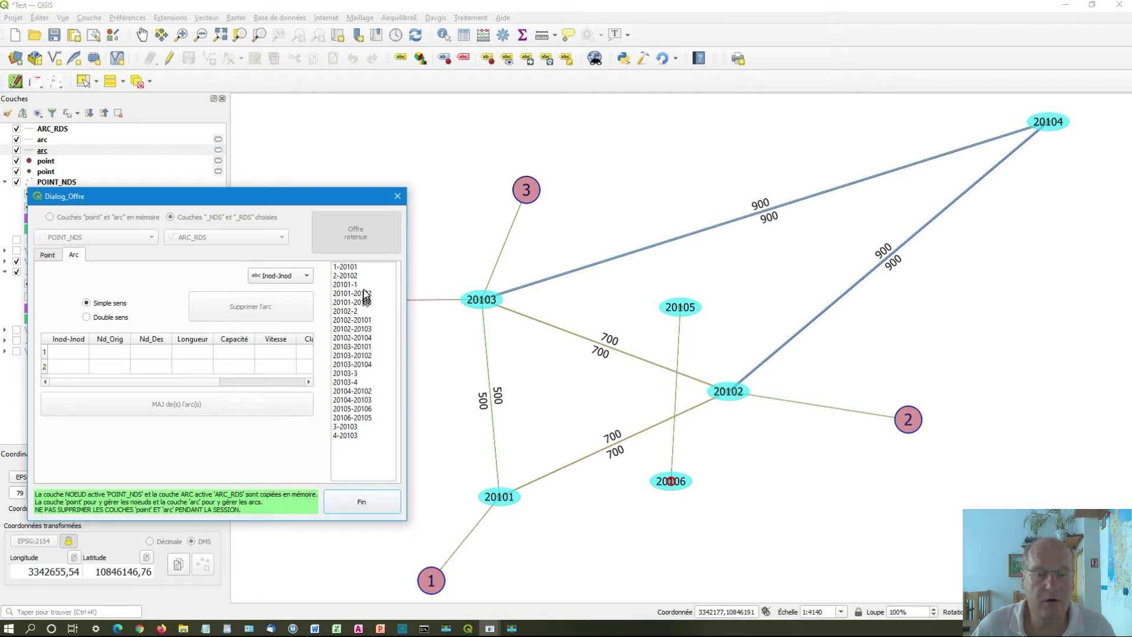
click(370, 410)
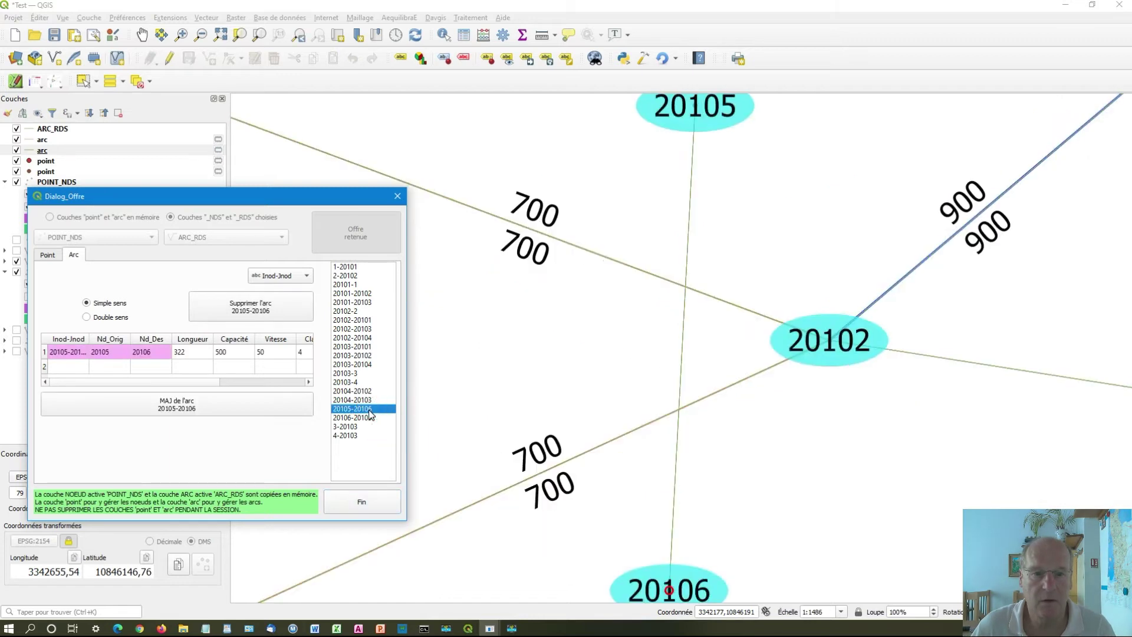
click(107, 318)
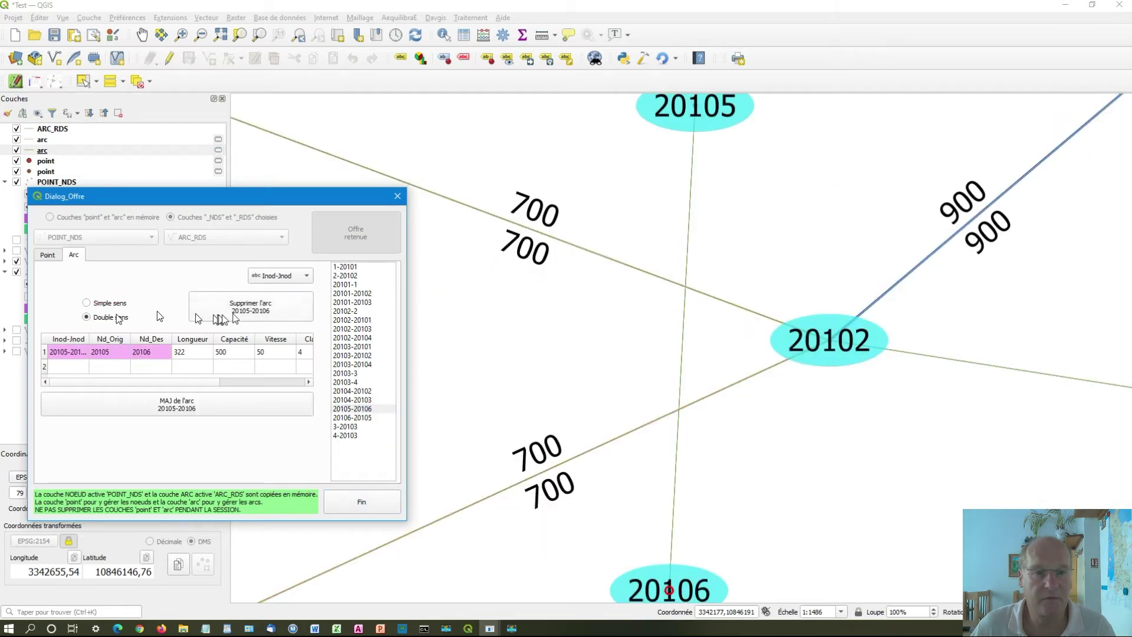
click(370, 409)
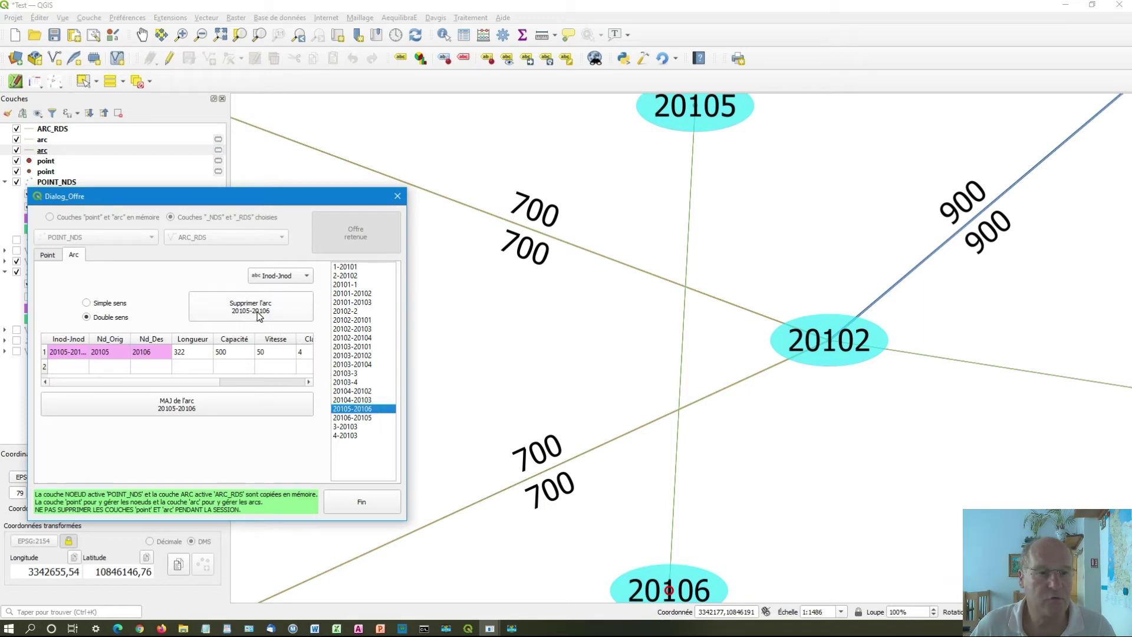
click(364, 417)
click(257, 309)
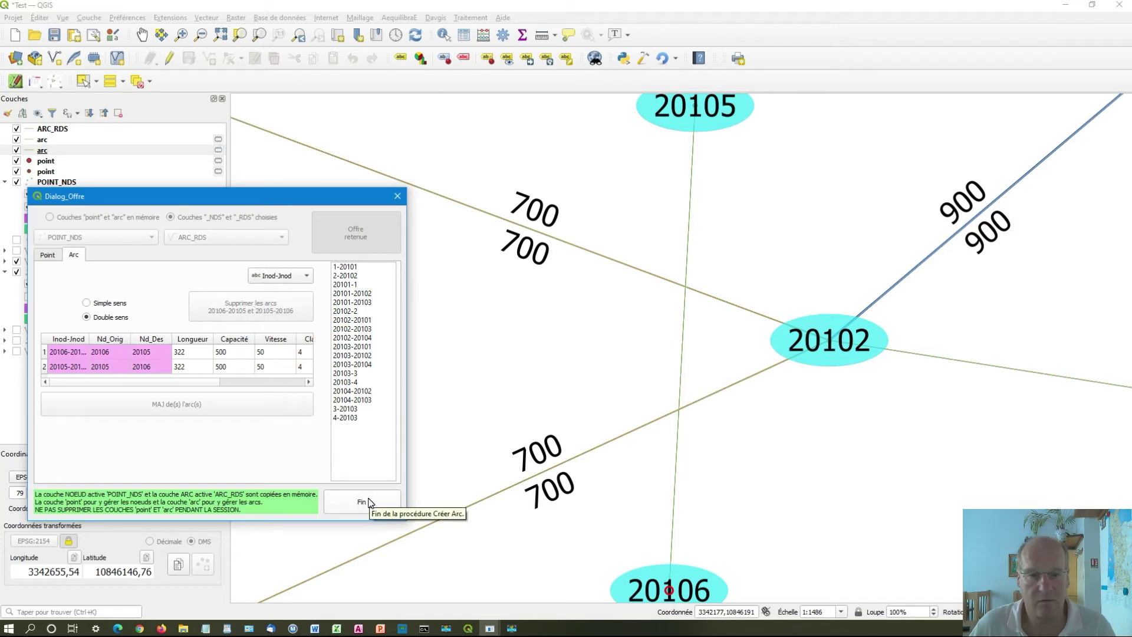
click(368, 502)
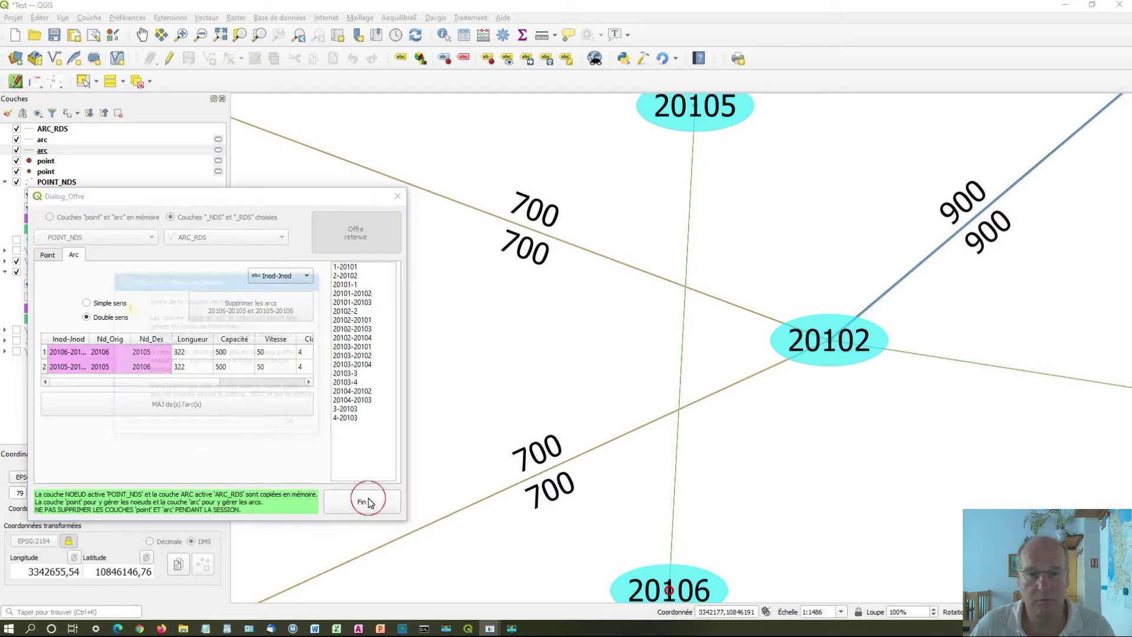
click(293, 424)
- Switch to the other QGIS window and create a demand matrix named TEST1_DEM with an empty diagonal from the TEST1_NDS node layer
key(alt+Tab)
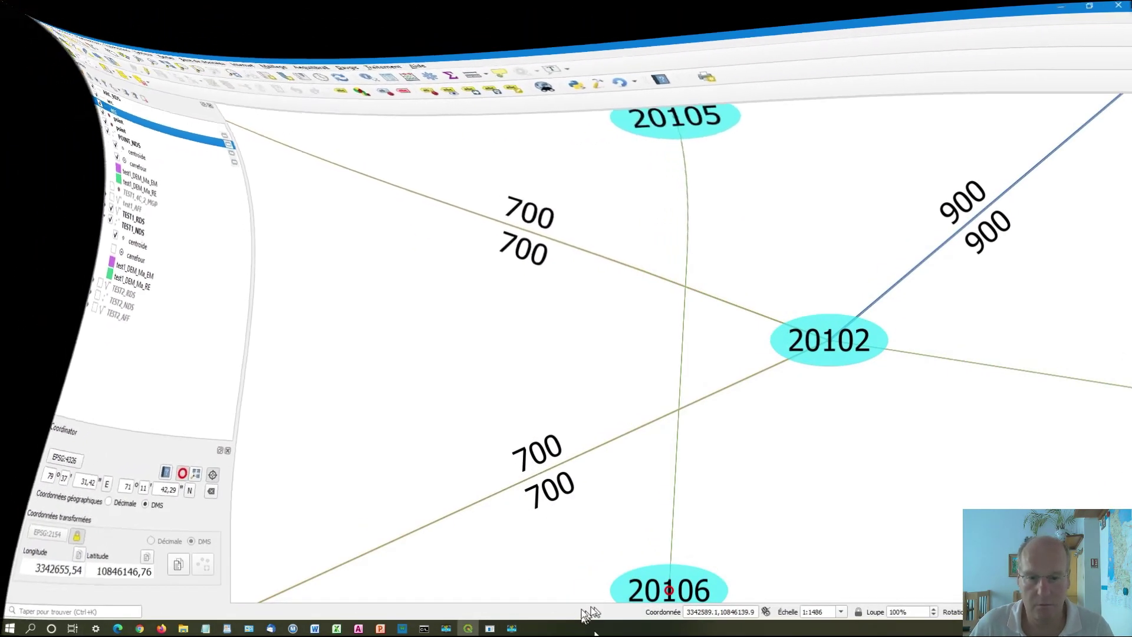
click(513, 628)
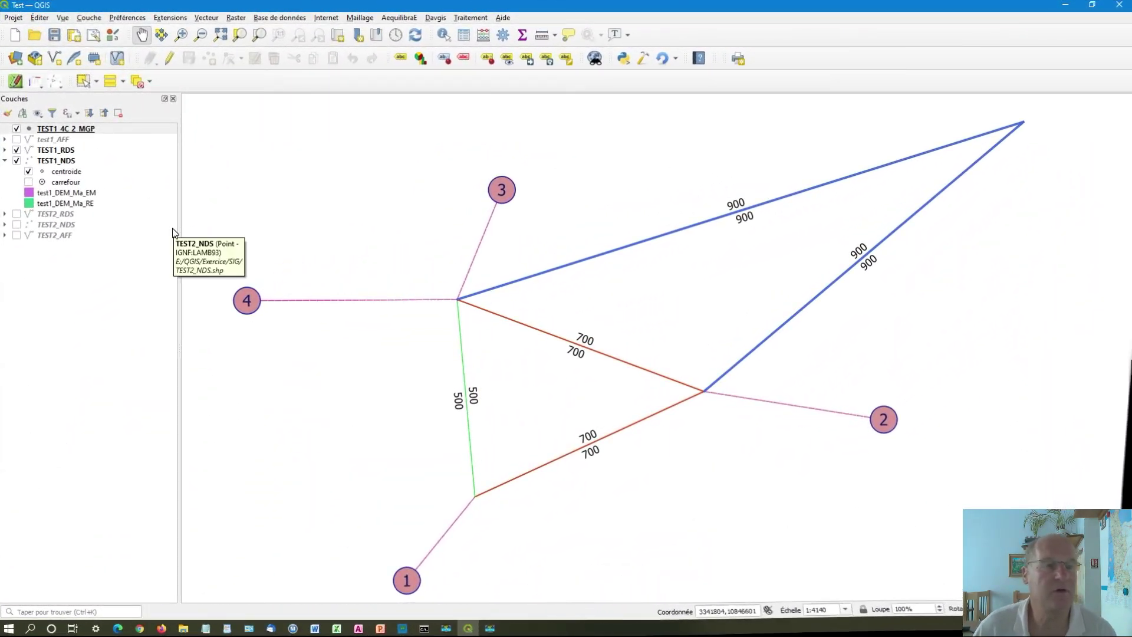
click(36, 82)
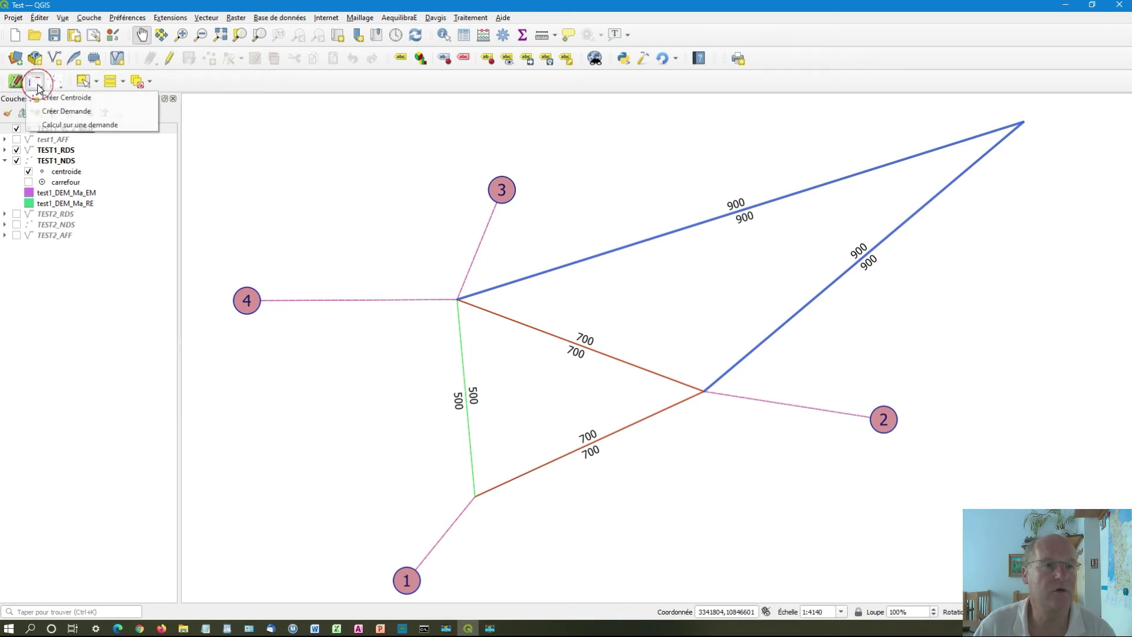
click(104, 112)
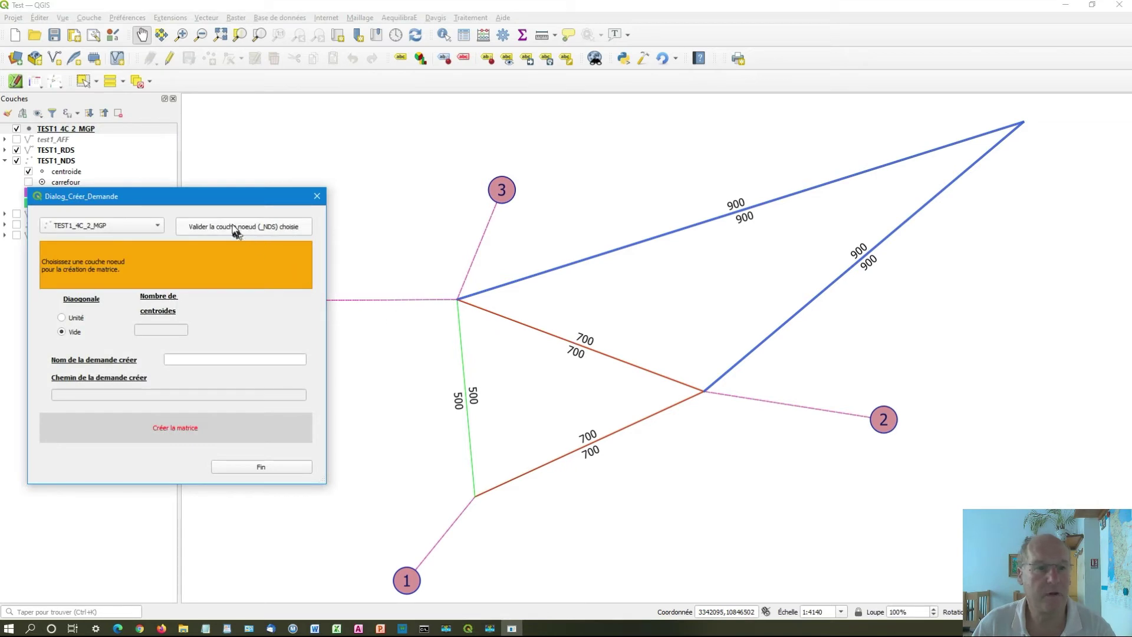
click(107, 229)
click(110, 238)
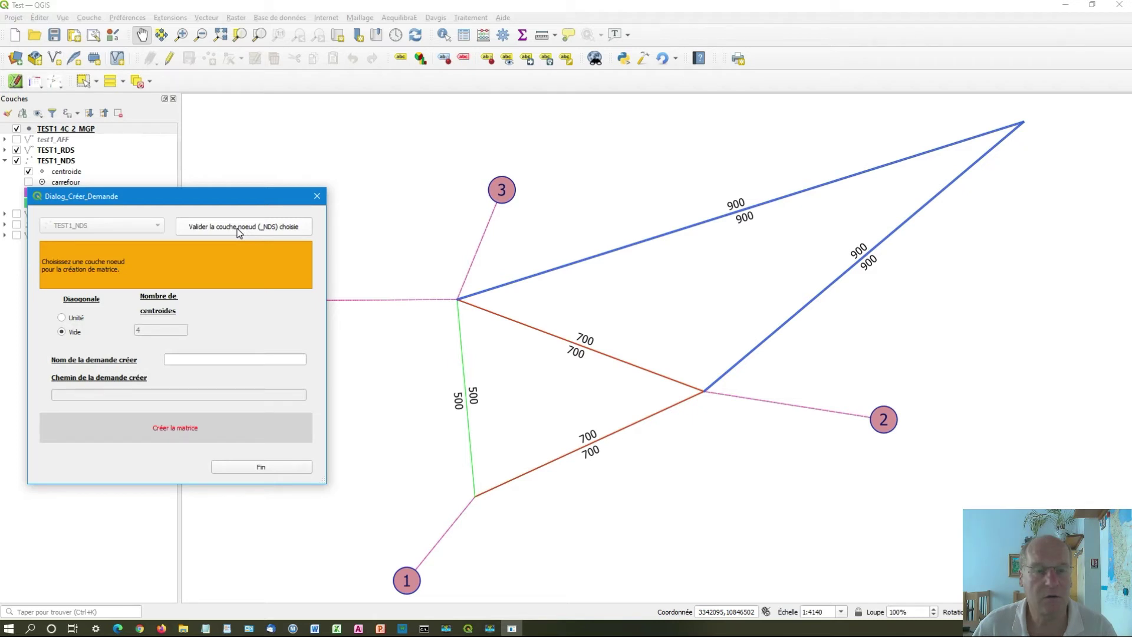
click(240, 228)
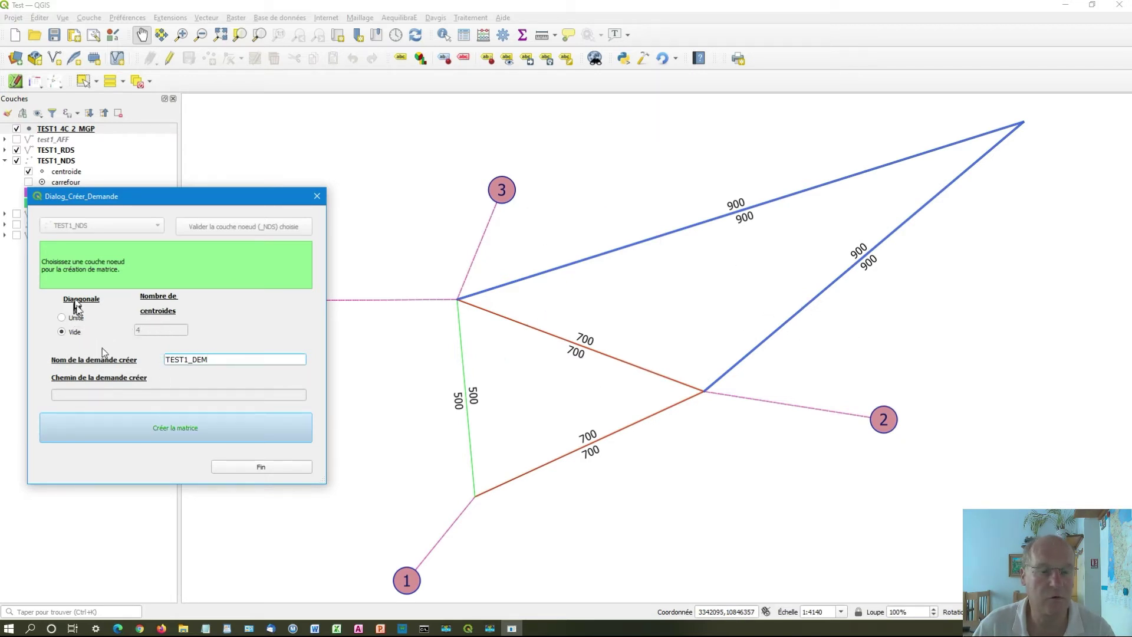
click(172, 430)
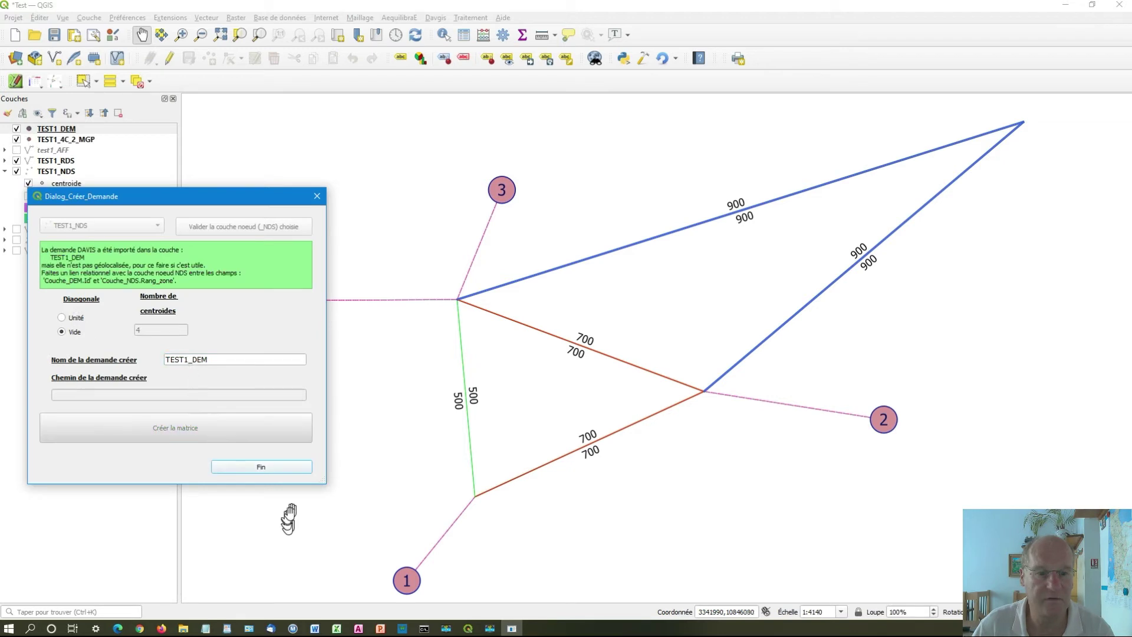
click(282, 466)
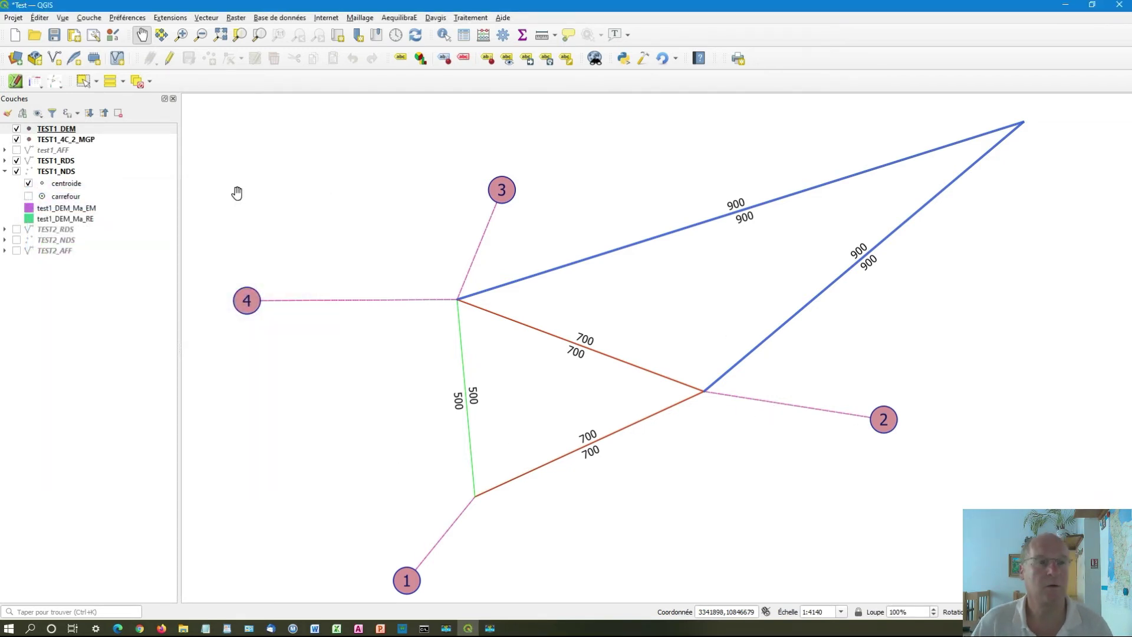
- Open the TEST1_DEM.shp demand in the demand calculation tool and make its matrix editable
click(35, 81)
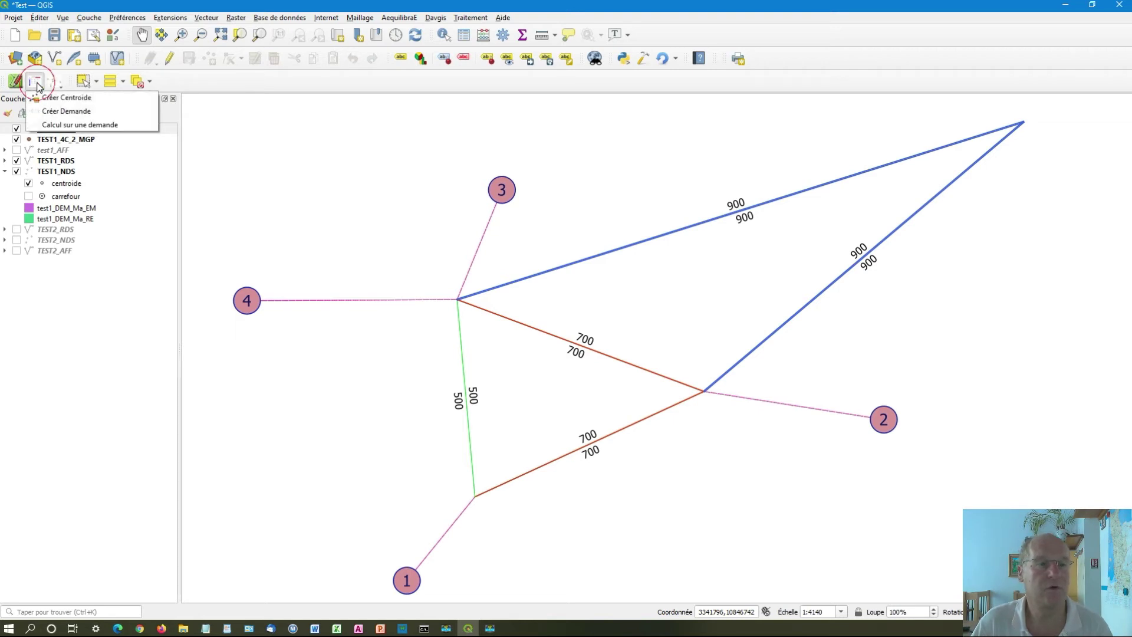
click(113, 126)
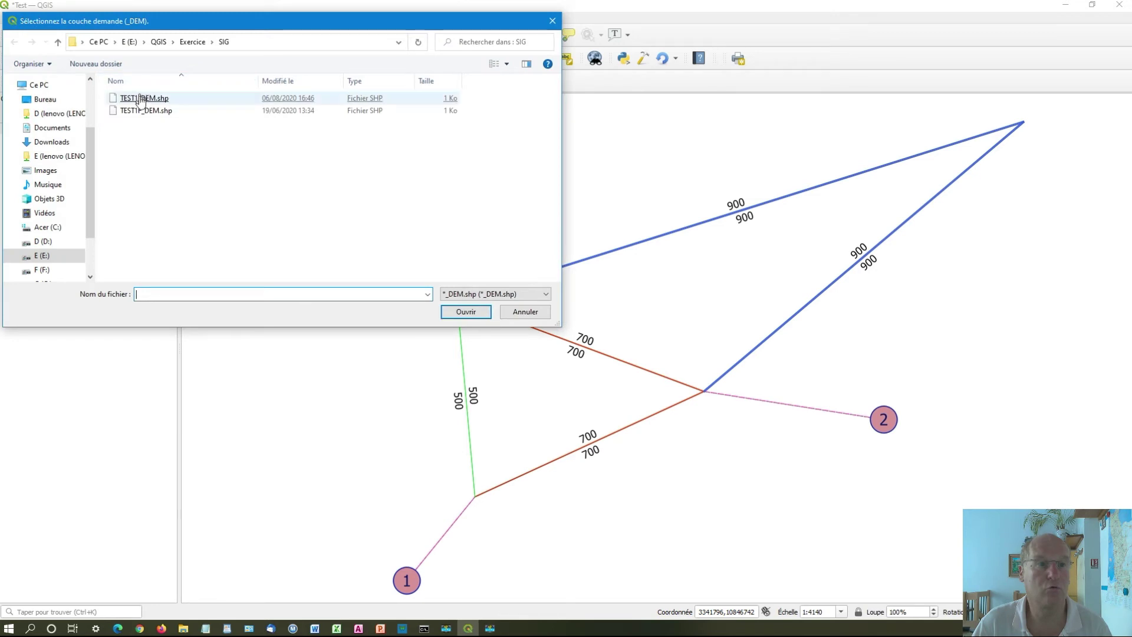
double_click(143, 97)
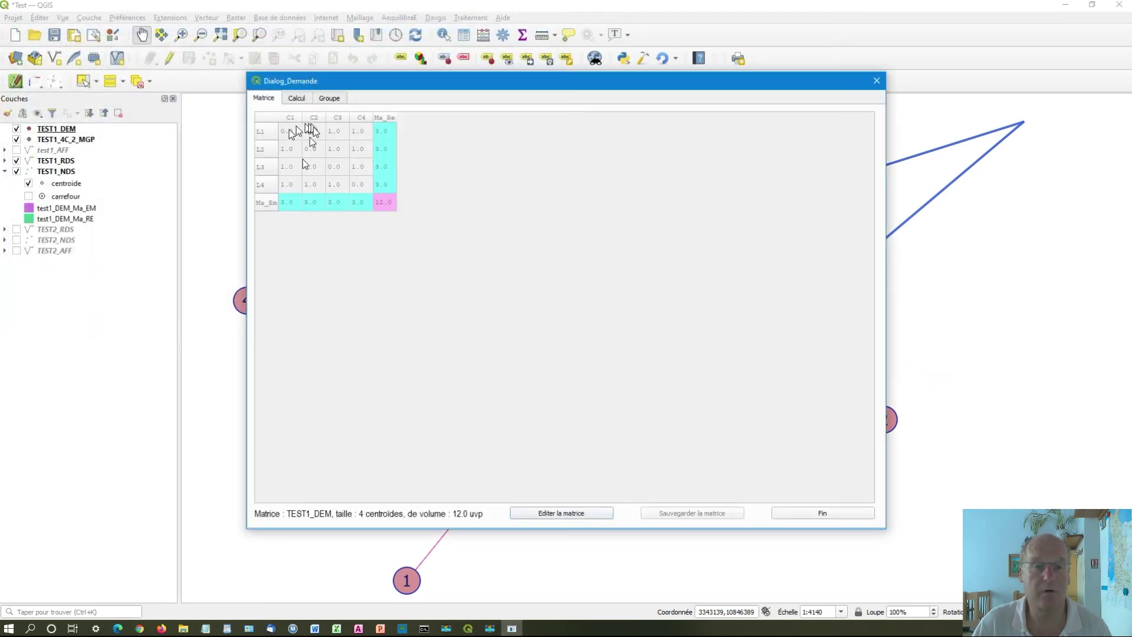
click(571, 513)
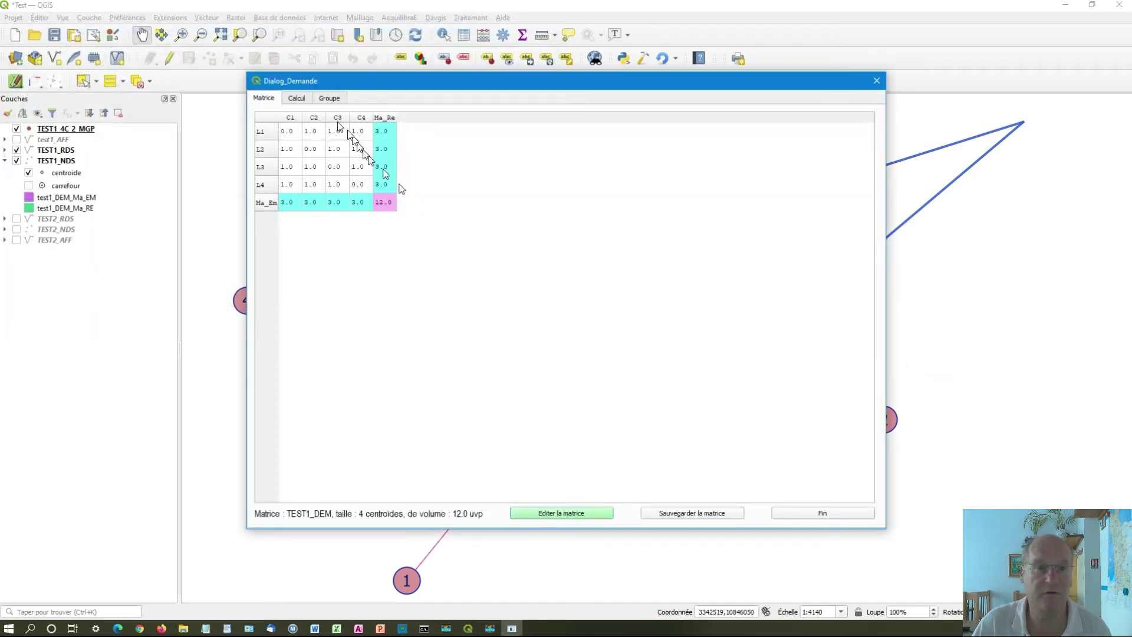
- Set the demand matrix cells L2-C1 to 111, L3-C1 to 256 and L3-C4 to 58
click(292, 151)
text(111)
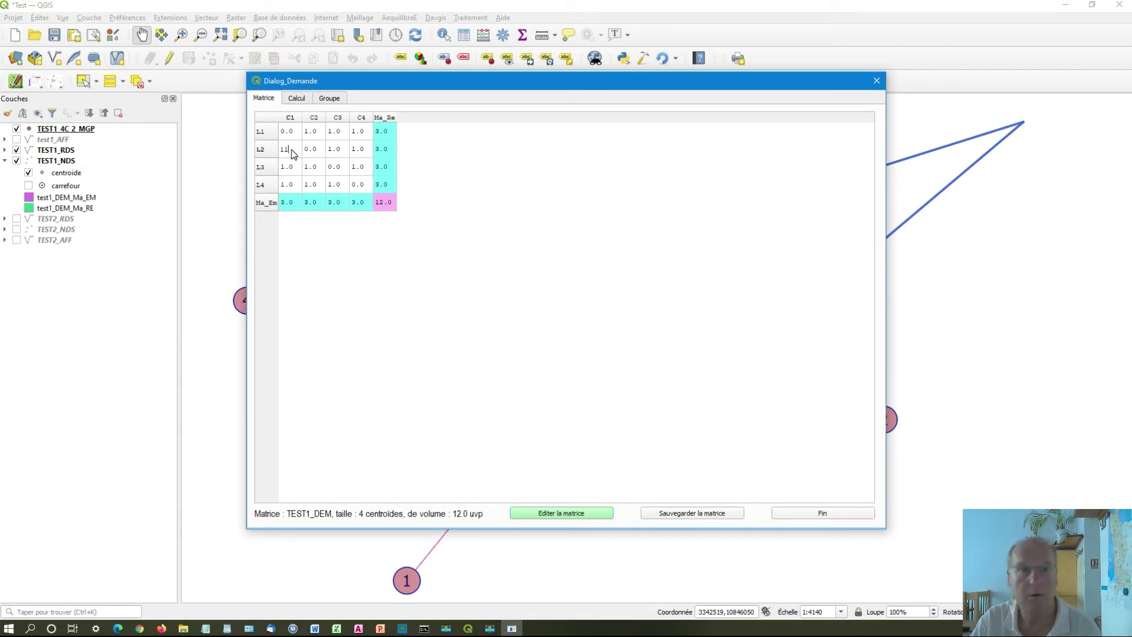
click(296, 173)
text(256)
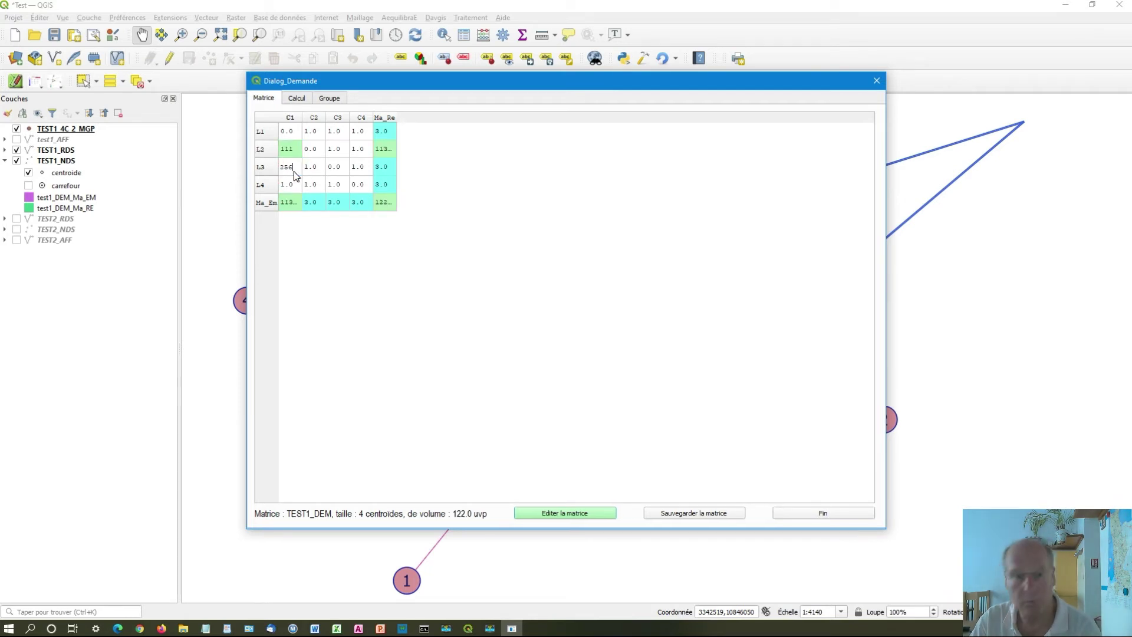
click(356, 170)
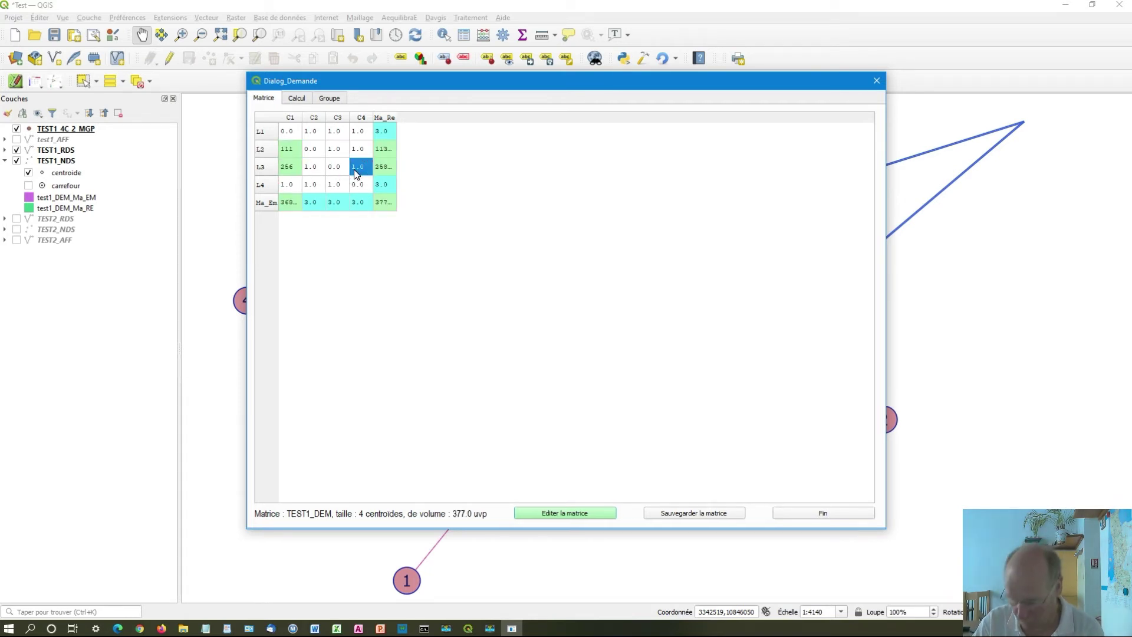
text(58)
click(361, 151)
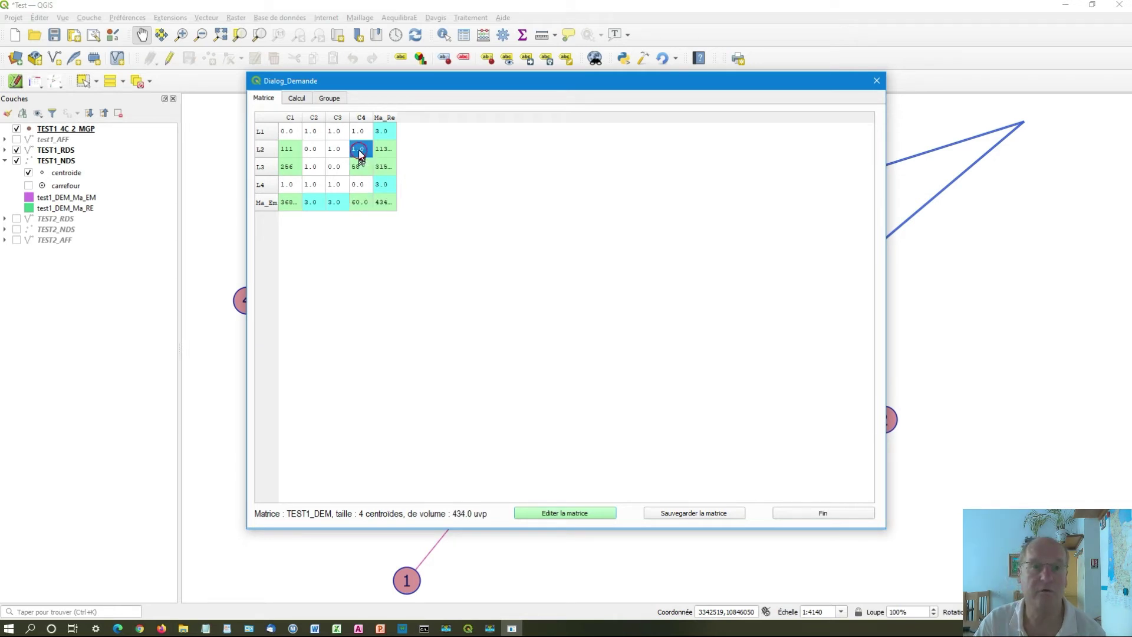
- Save the edited TEST1_DEM matrix and exit the demand calculation
click(704, 515)
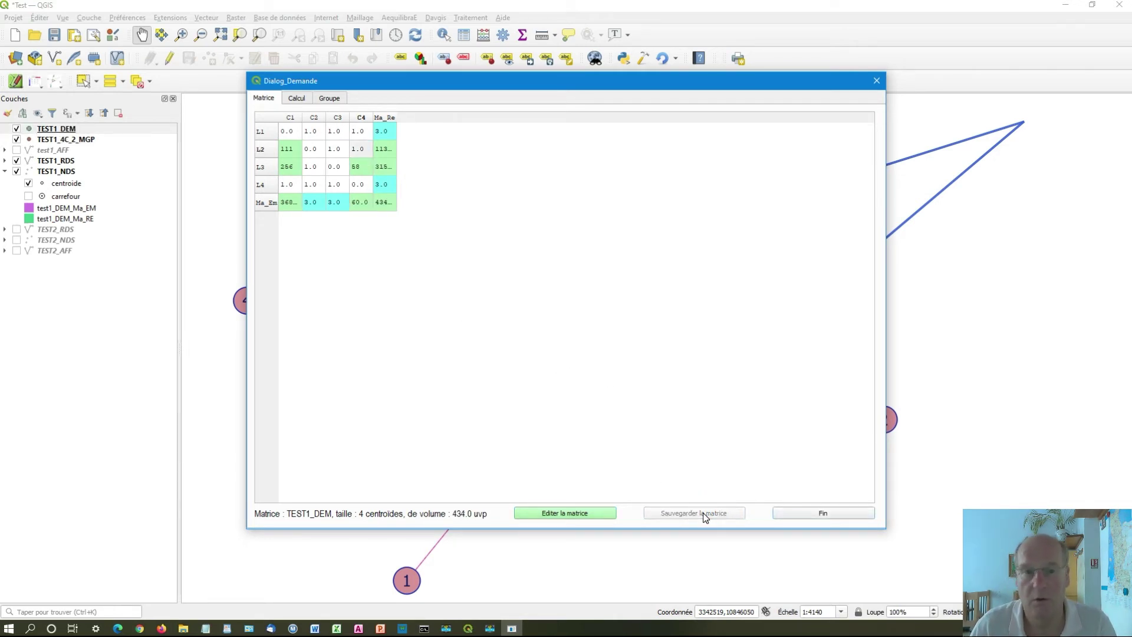
click(827, 513)
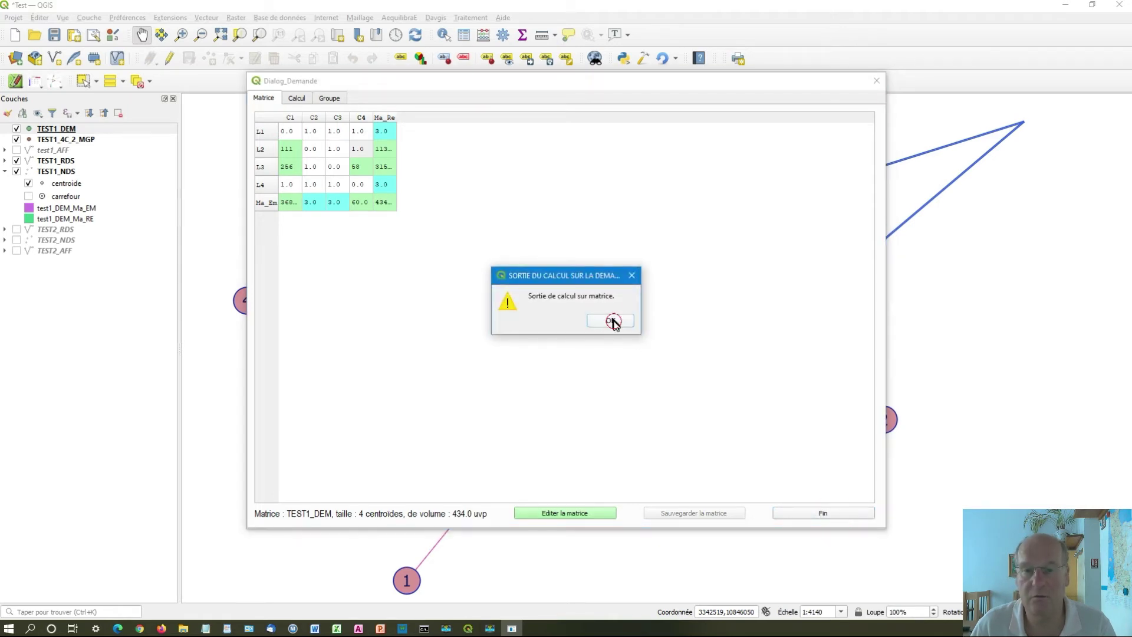
click(612, 321)
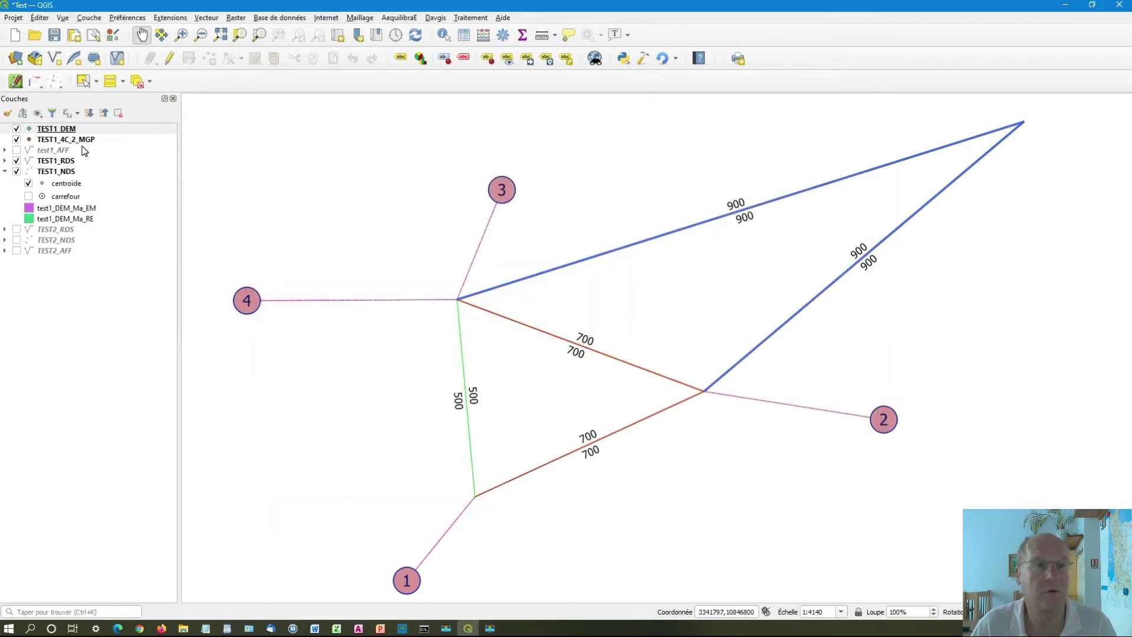
- Reopen the TEST1_DEM.shp demand and examine the matrix addition, subtraction and multiplication options for demand calculation
click(40, 86)
click(94, 120)
double_click(155, 99)
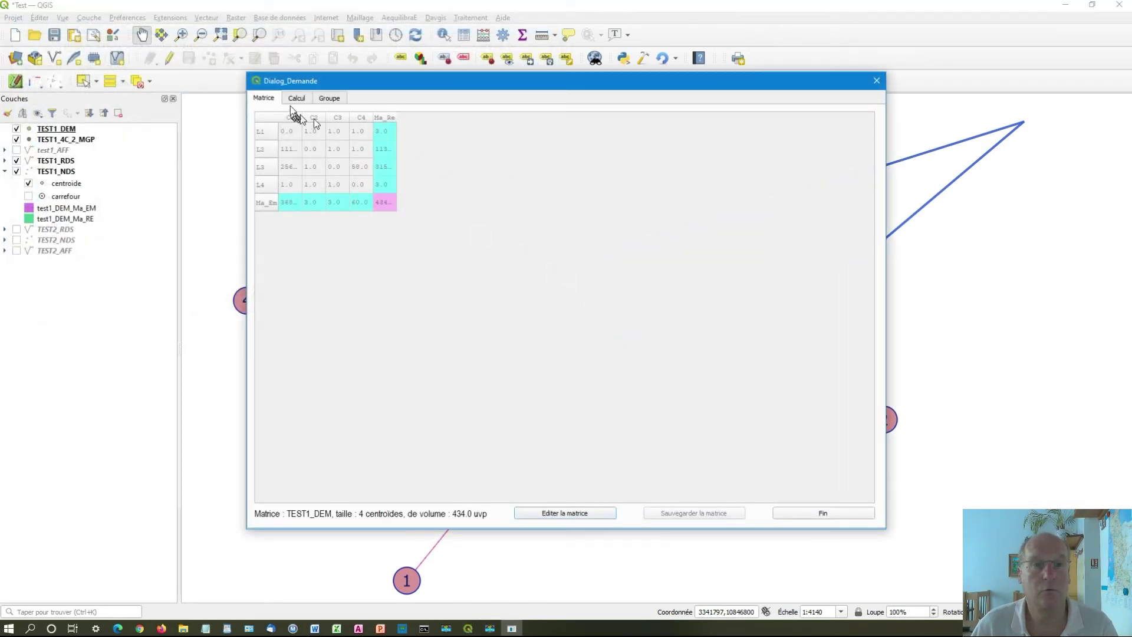
click(296, 98)
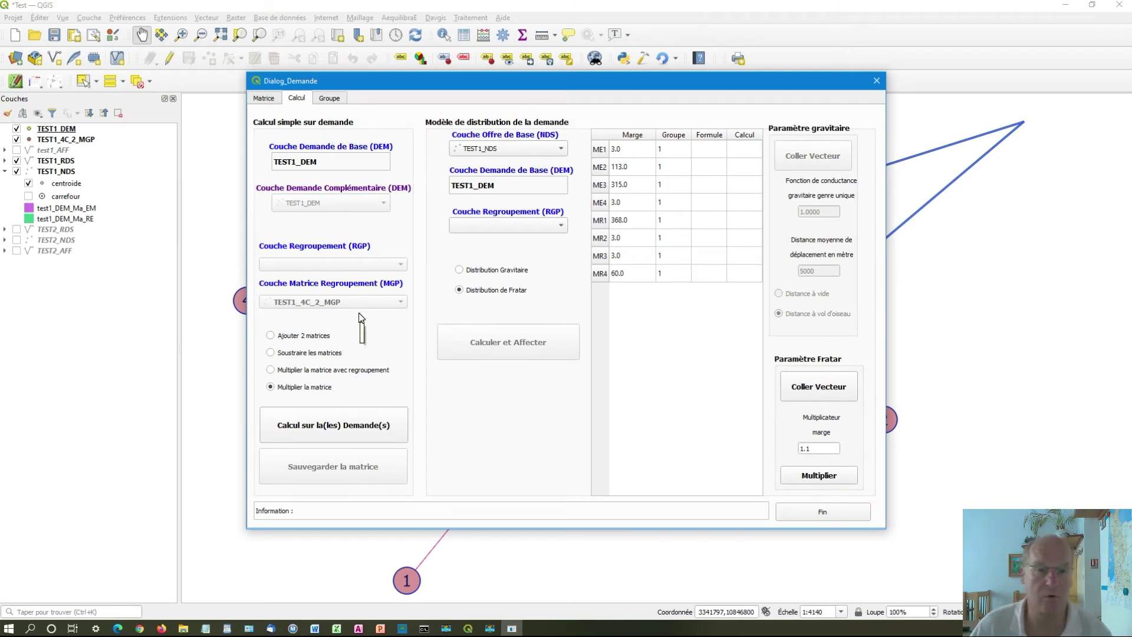
mouse_move(321, 352)
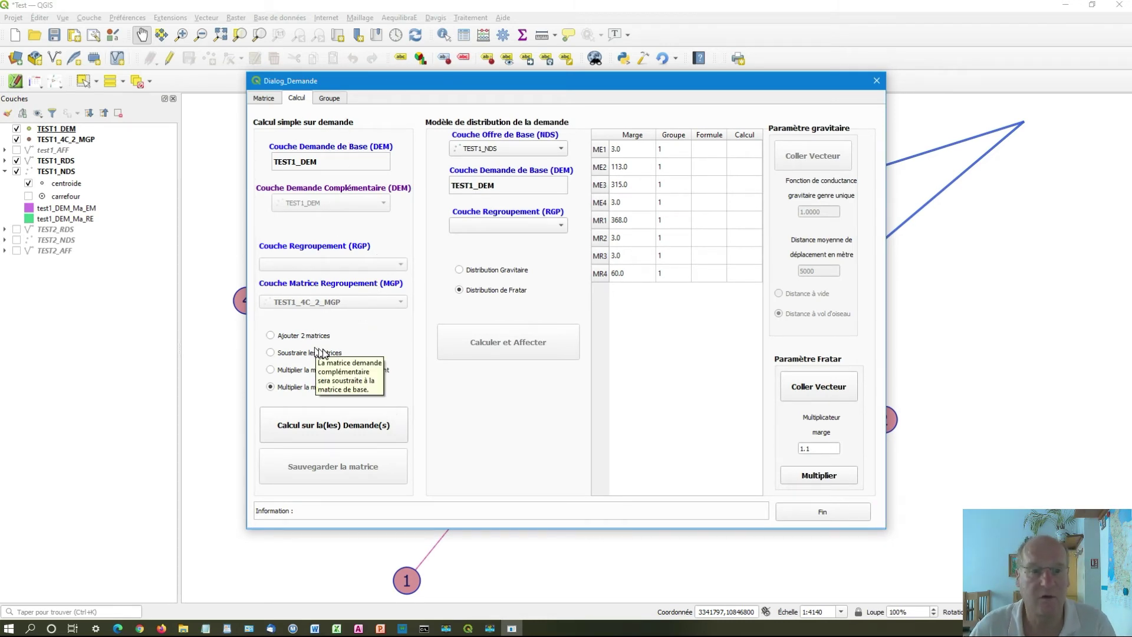
mouse_move(328, 373)
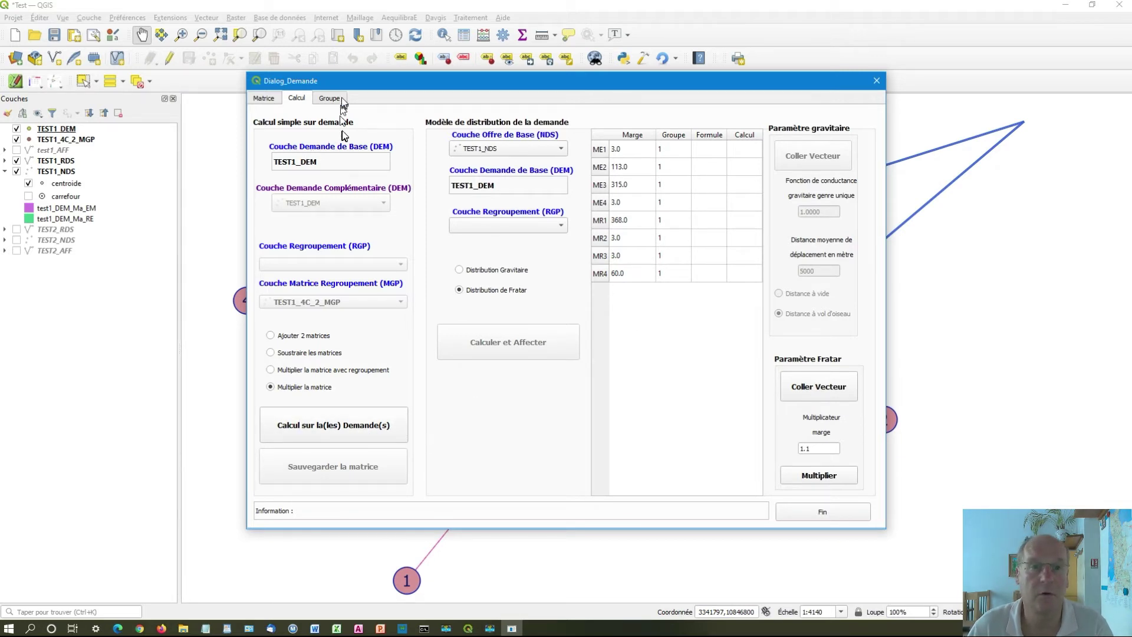
- Load the TEST1F_4C_2_MGP.shp grouping matrix and the TEST1_4C_2_RGP.shp grouping into the demand group settings
click(330, 99)
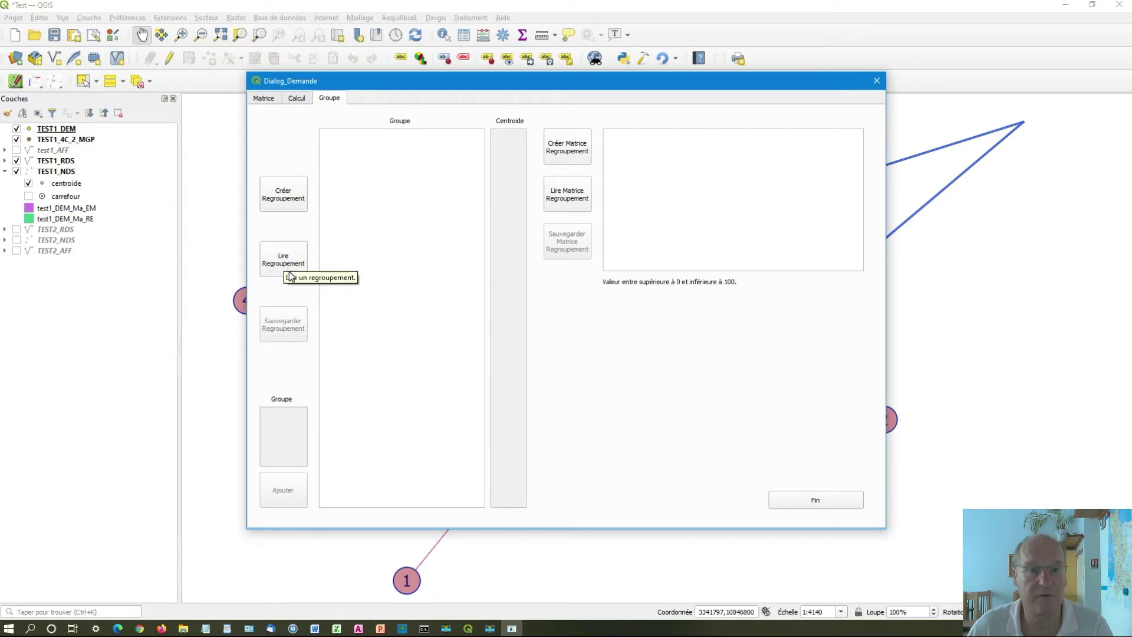
click(569, 200)
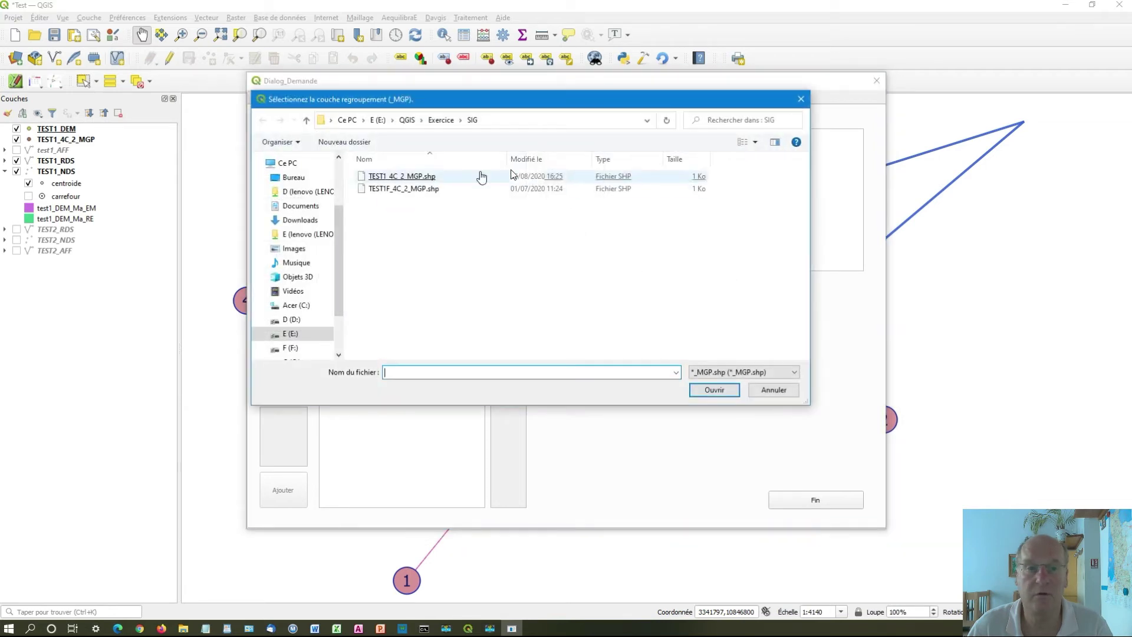
double_click(420, 189)
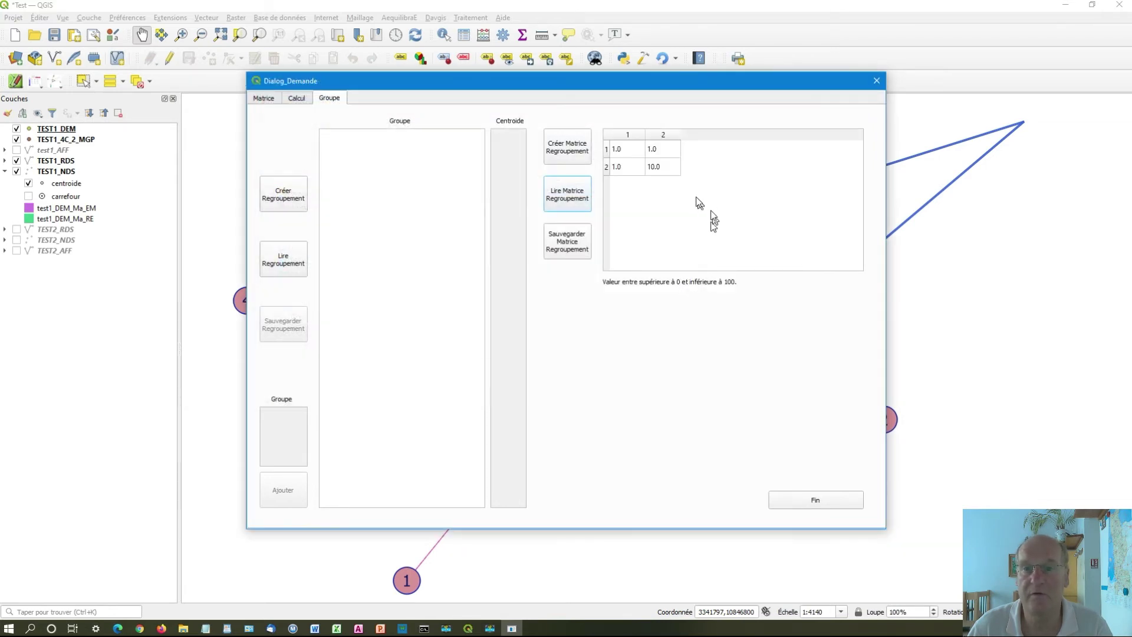
click(296, 264)
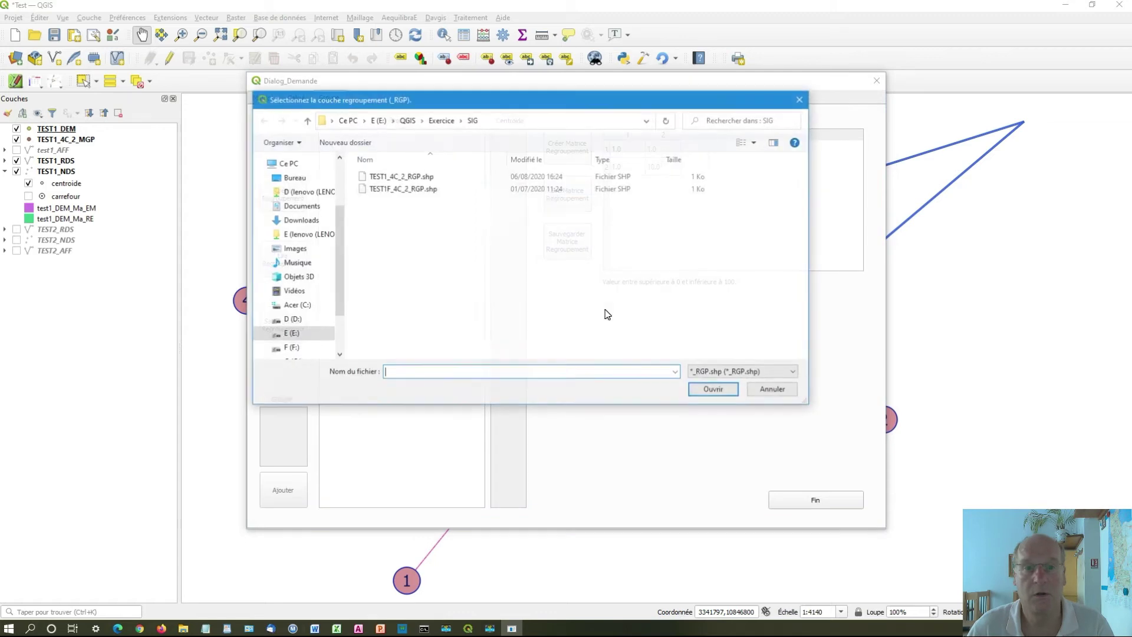
double_click(412, 179)
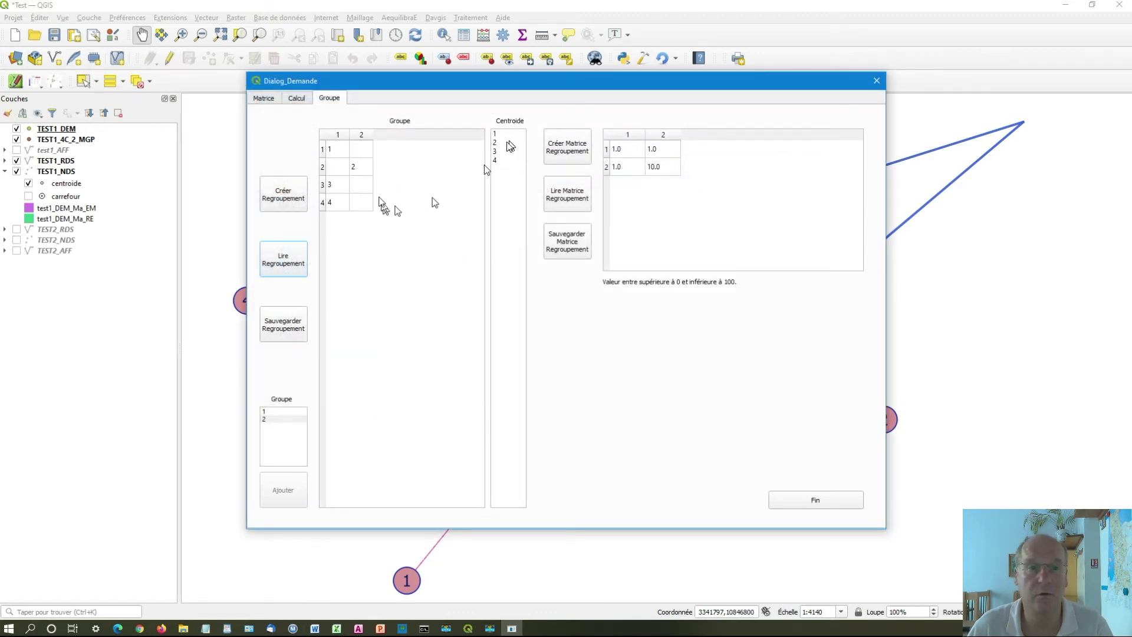
- Assign centroid 3 to group 2 and save the grouping
double_click(360, 185)
click(369, 267)
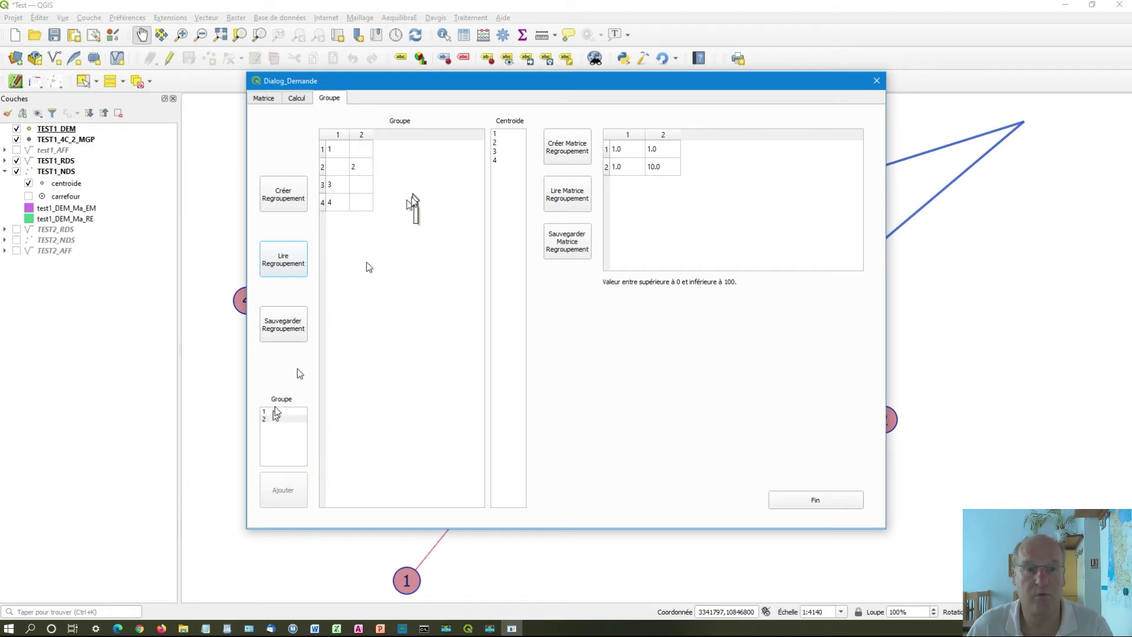
click(506, 152)
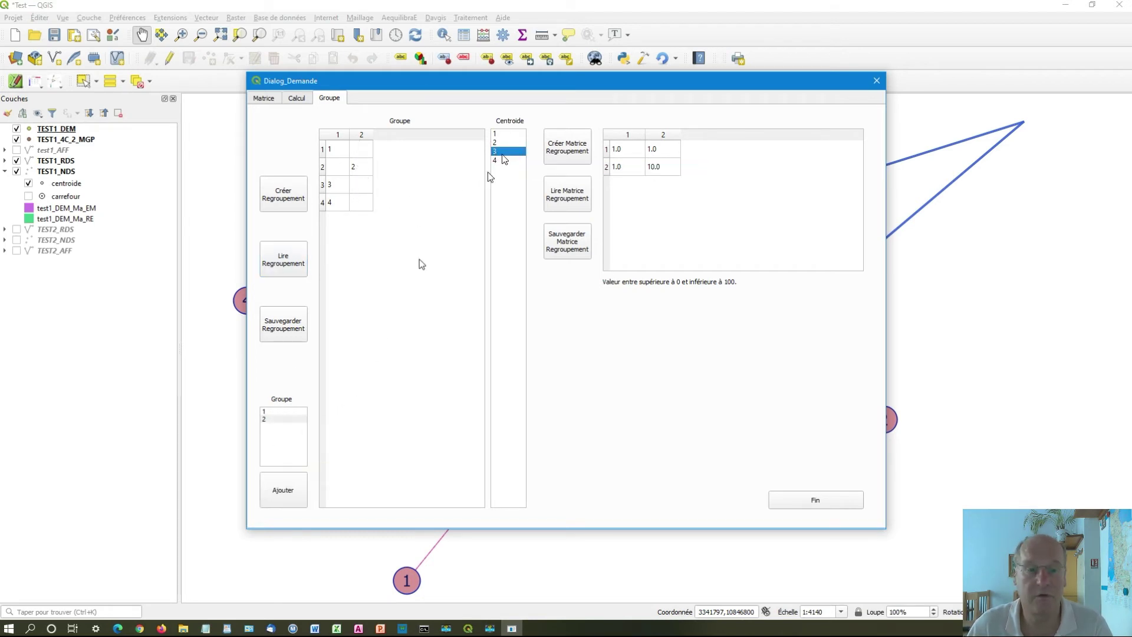
click(294, 491)
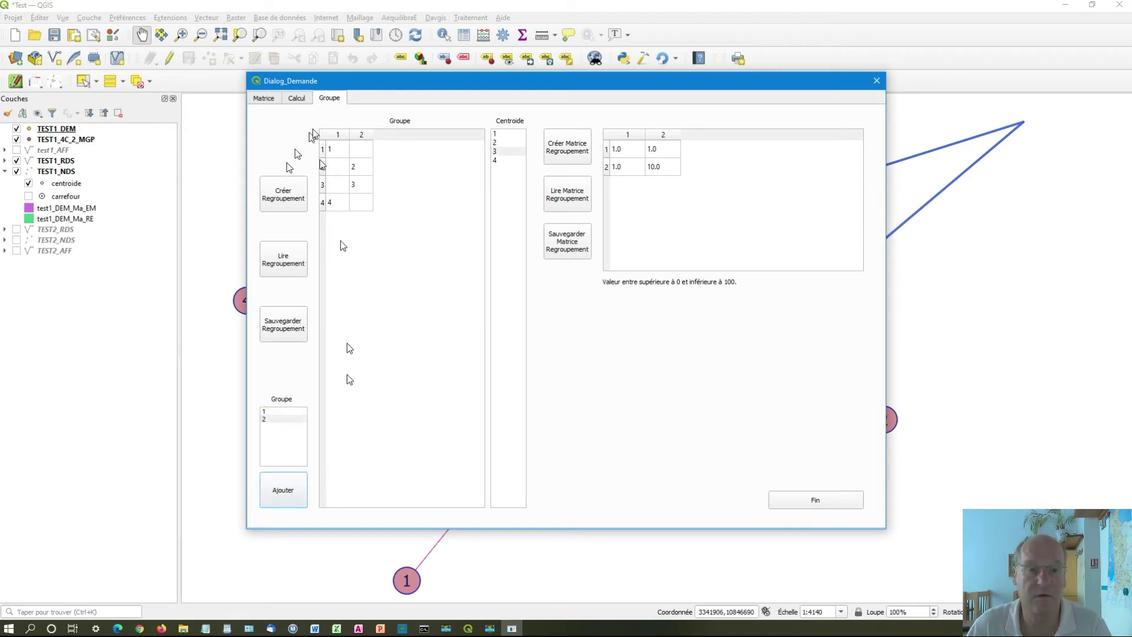
click(302, 335)
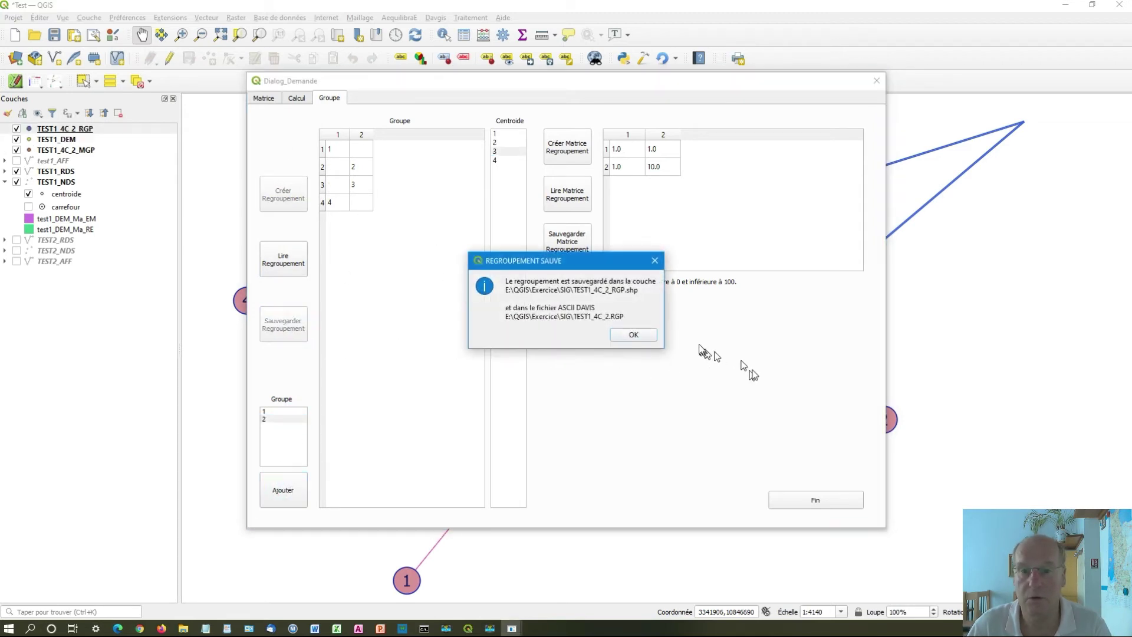
click(633, 334)
- Review the TEST1_DEM matrix and the gravity distribution parameters, then exit the demand dialog without calculating
click(270, 99)
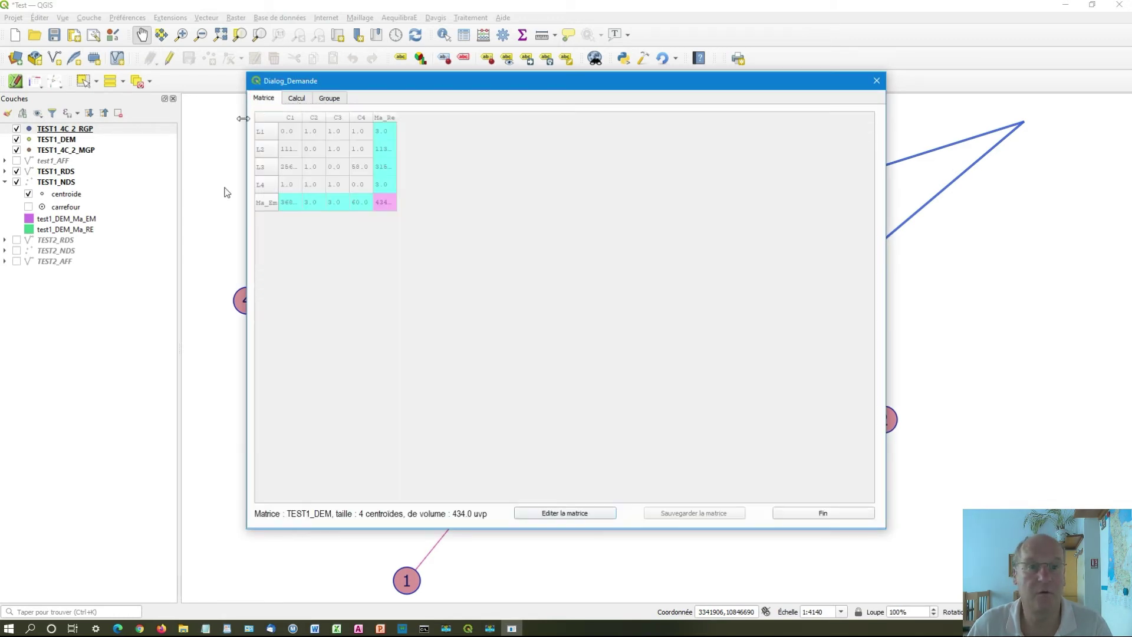
click(296, 99)
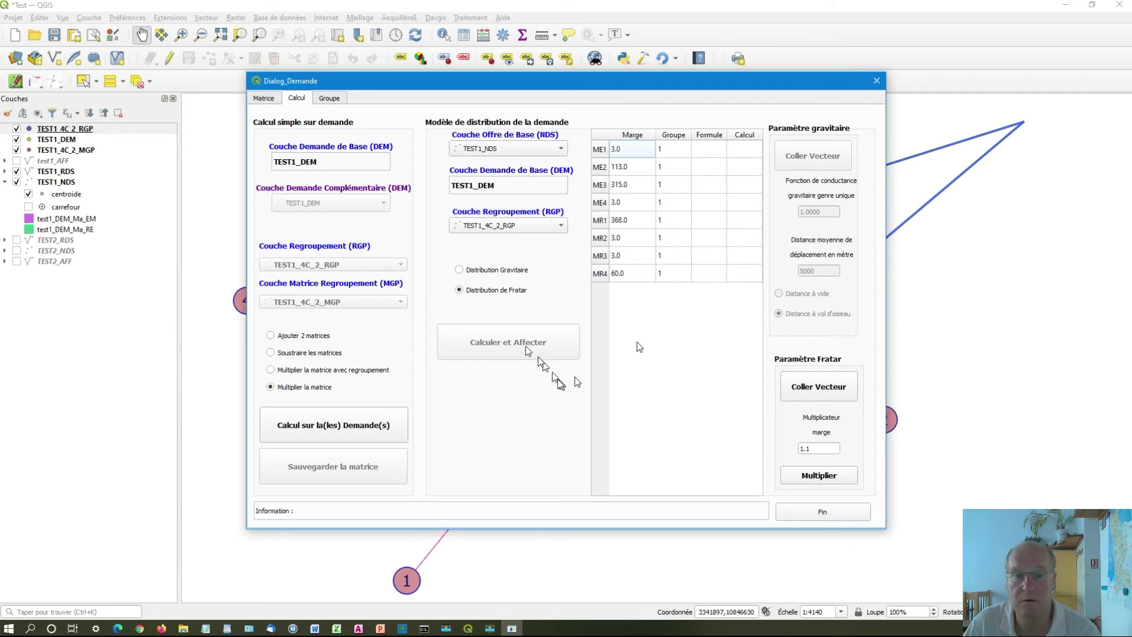
click(487, 274)
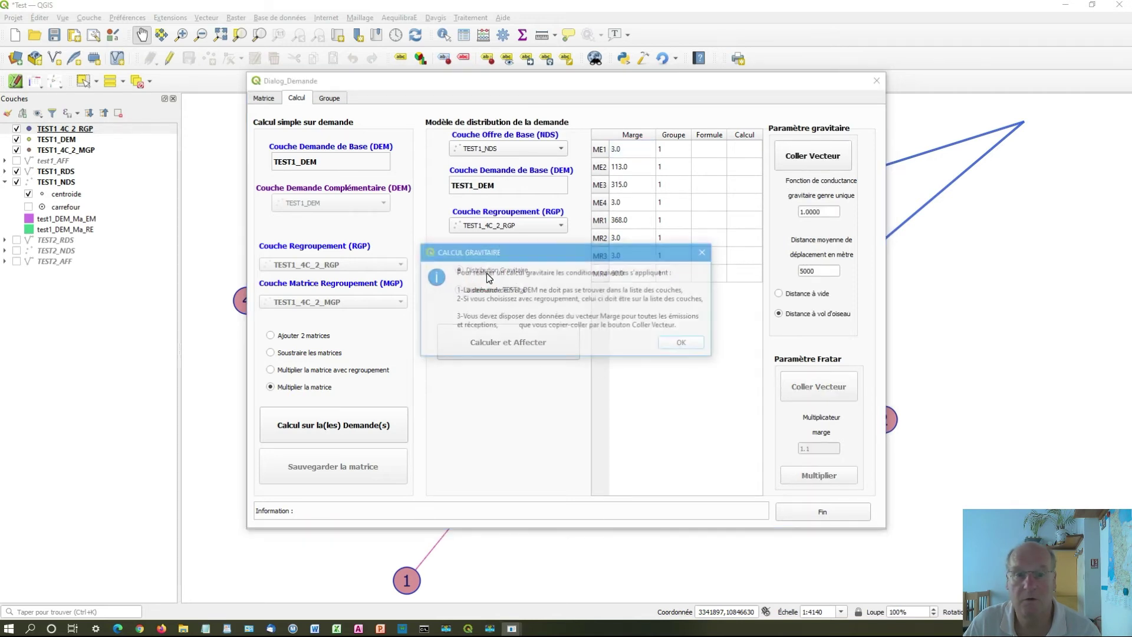
click(684, 341)
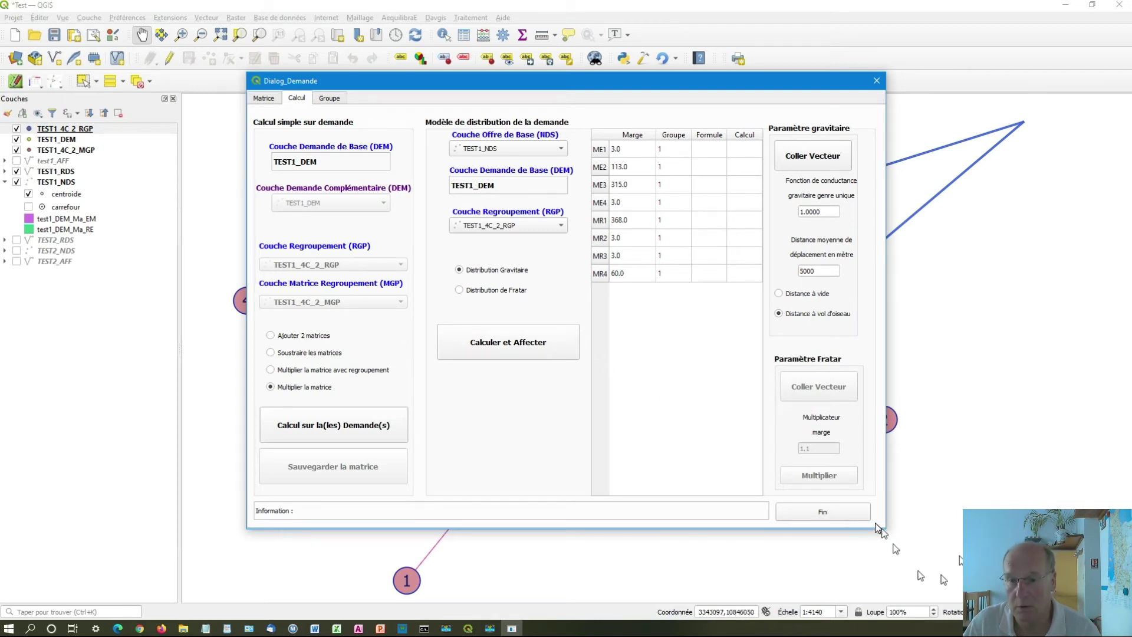
click(823, 511)
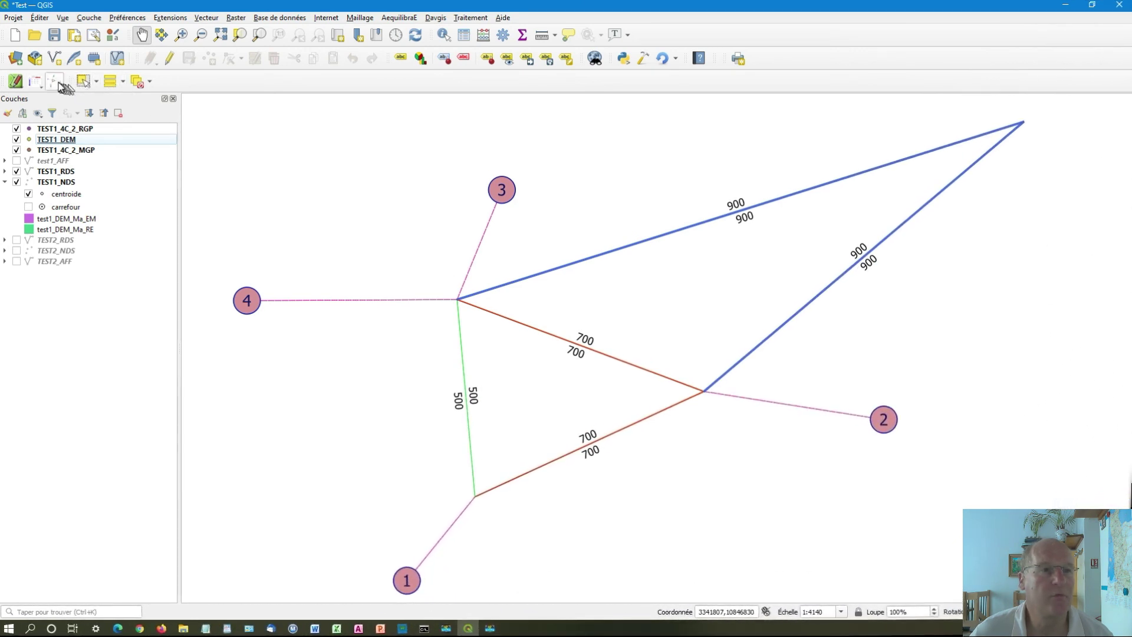
- Open the mono-modal assignment calculation, select the TEST1_NDS nodes and TEST1_DEM demand to review its parameters, and exit without calculating
click(57, 83)
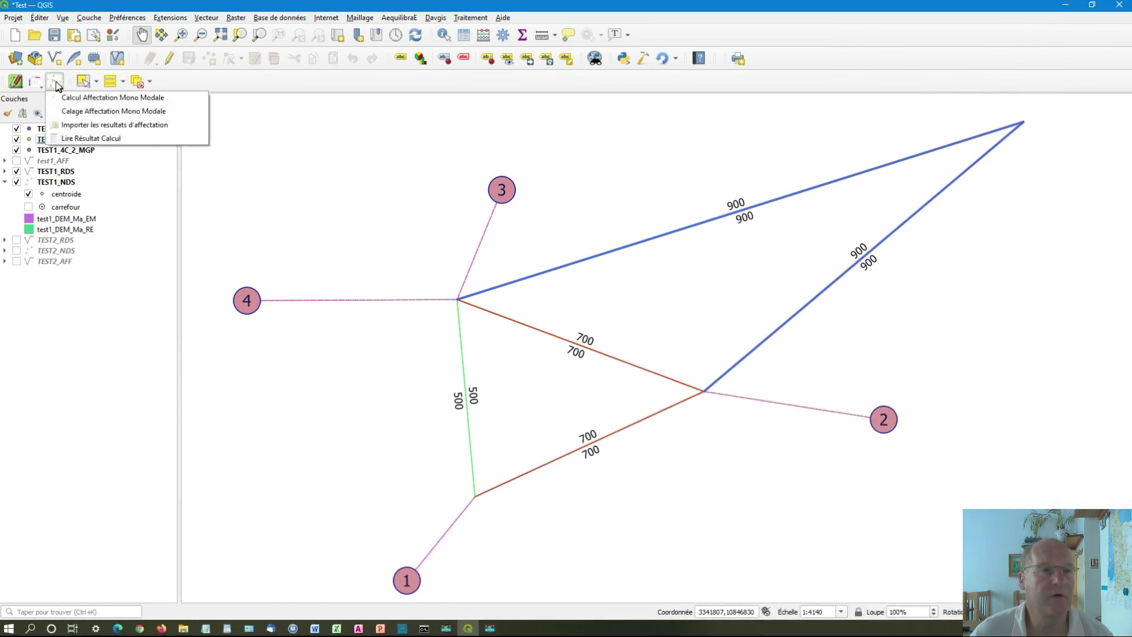
click(148, 97)
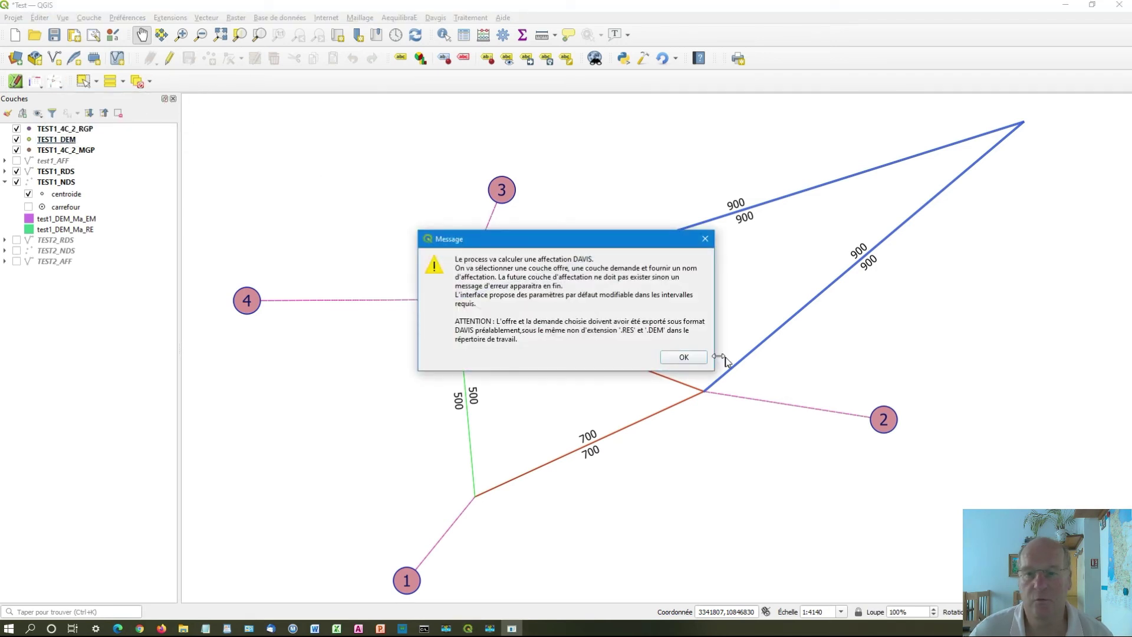
click(684, 357)
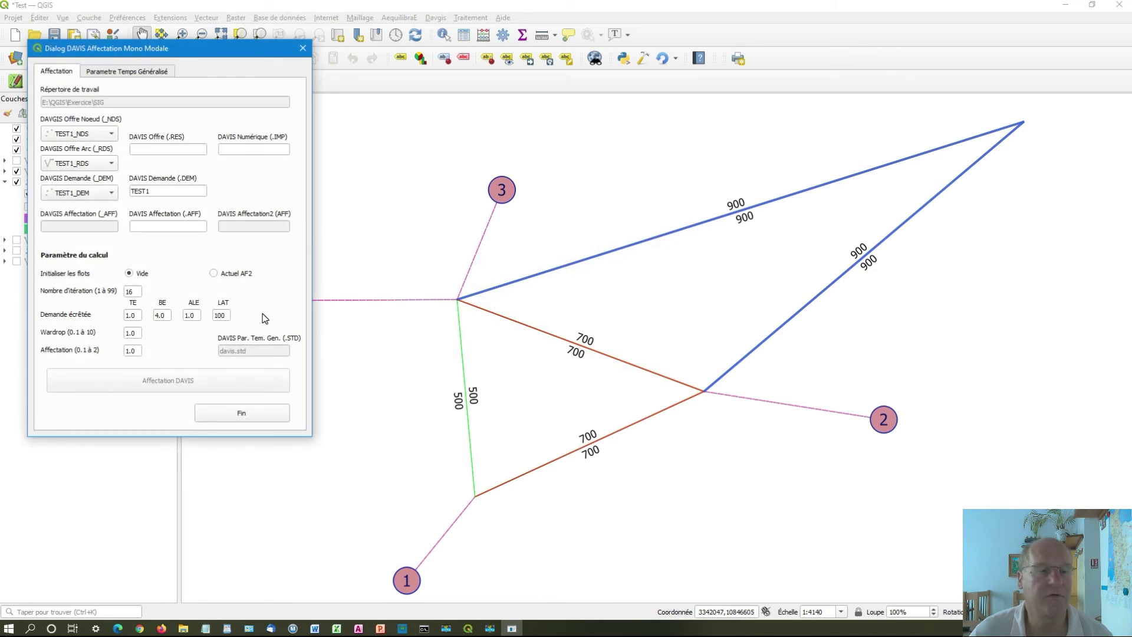
click(83, 135)
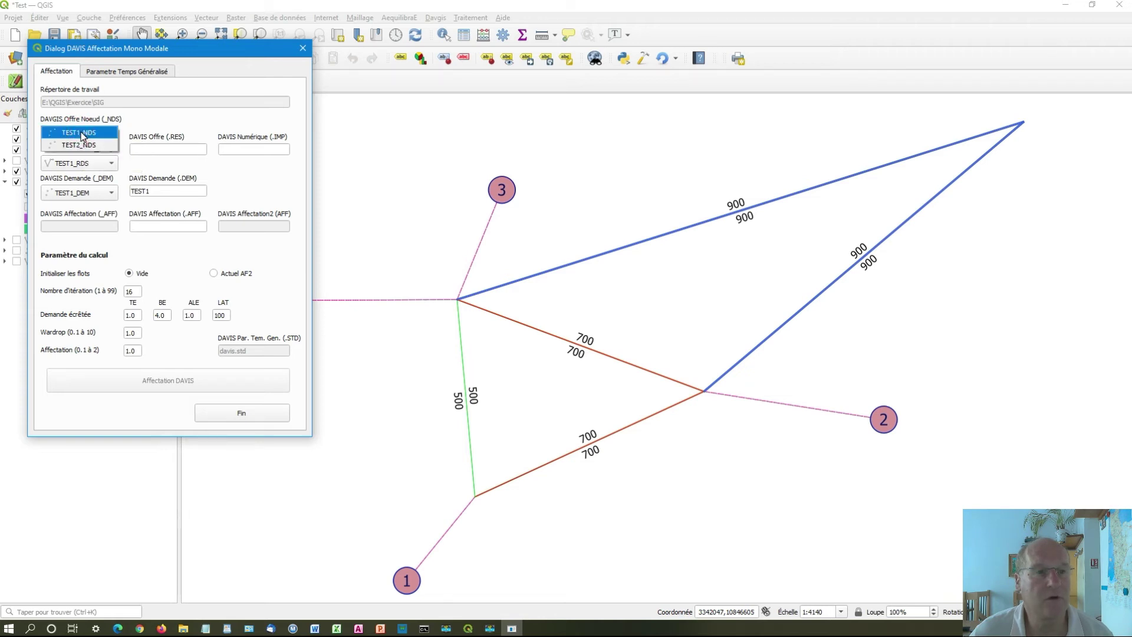
click(83, 135)
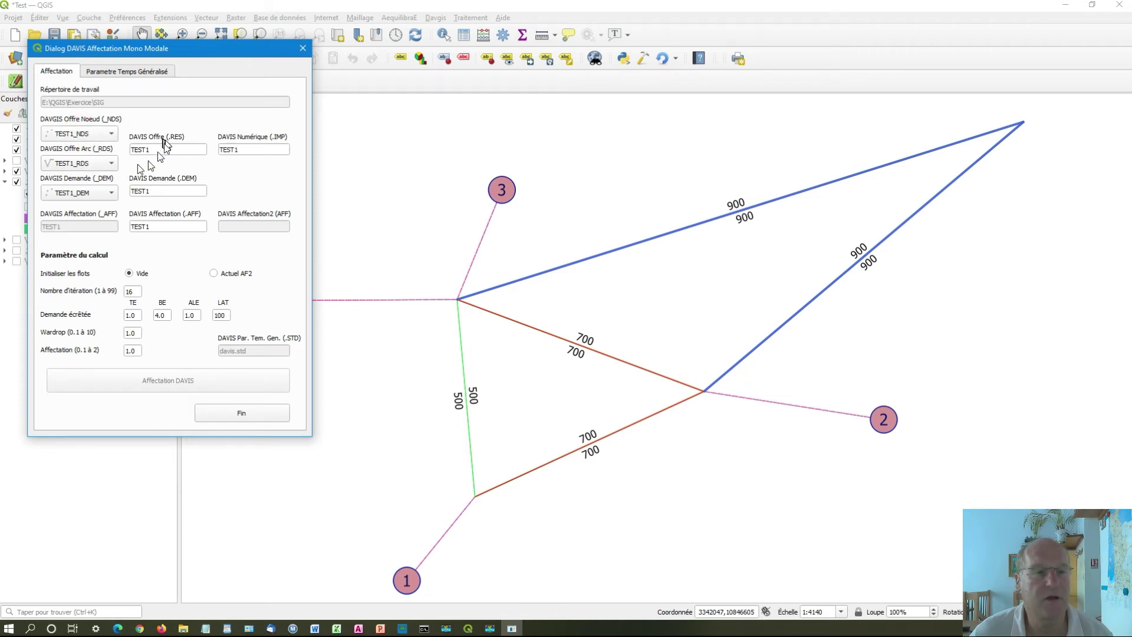
click(87, 193)
click(87, 193)
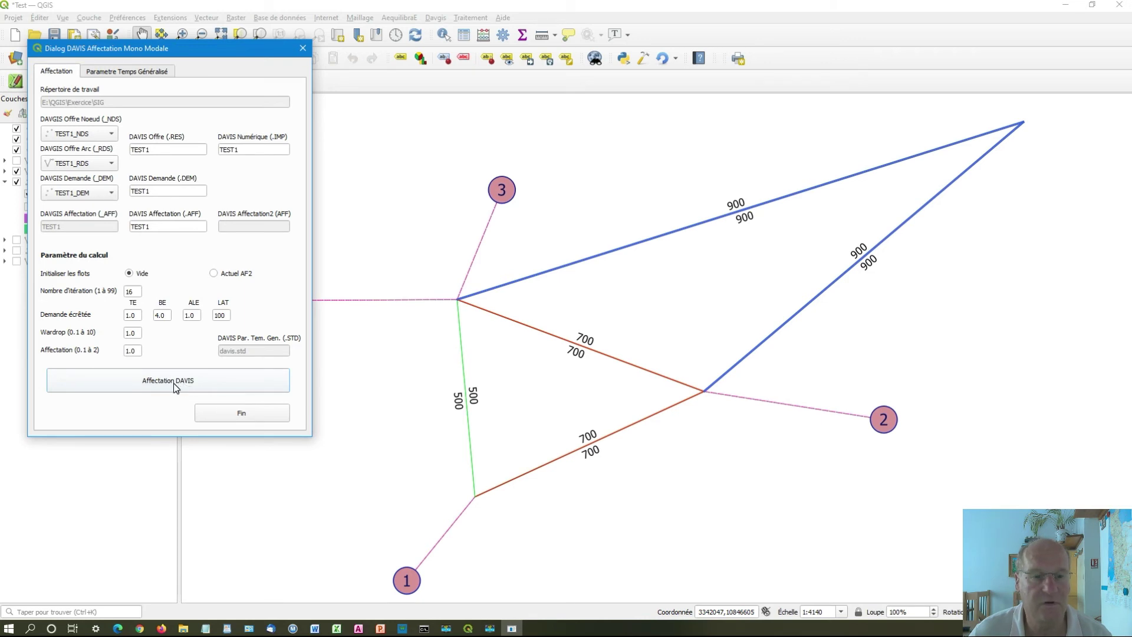
click(242, 414)
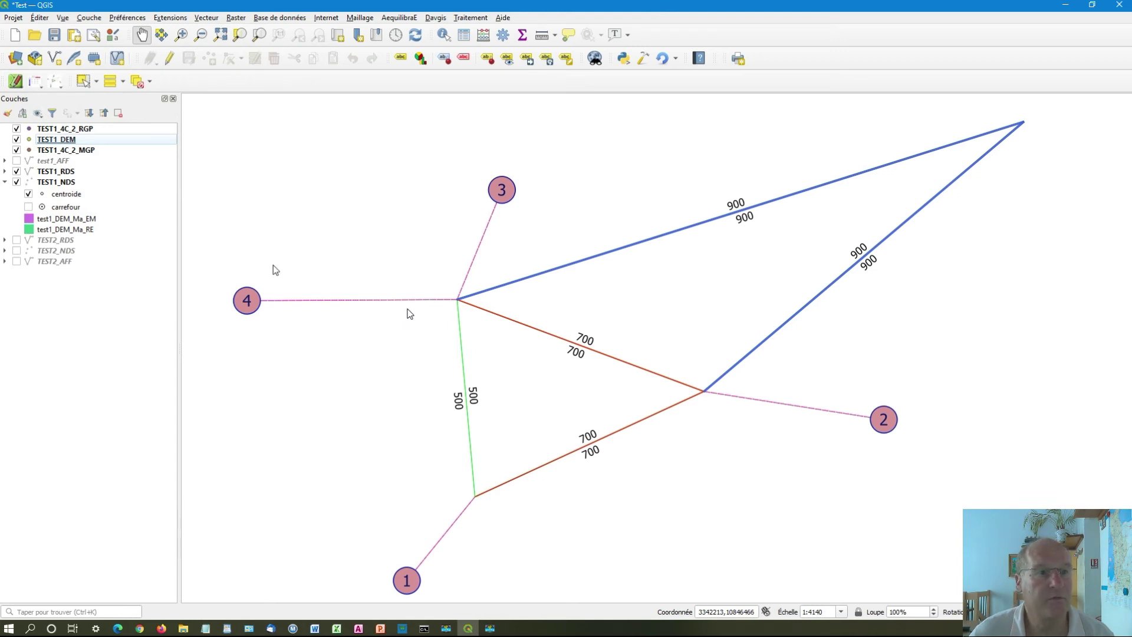
- Show the test1_AFF layer, hide TEST1_4C_2_MGP, TEST1_DEM, TEST1_4C_2_RGP and TEST1_RDS, and examine the assignment layer's legend classes
click(15, 160)
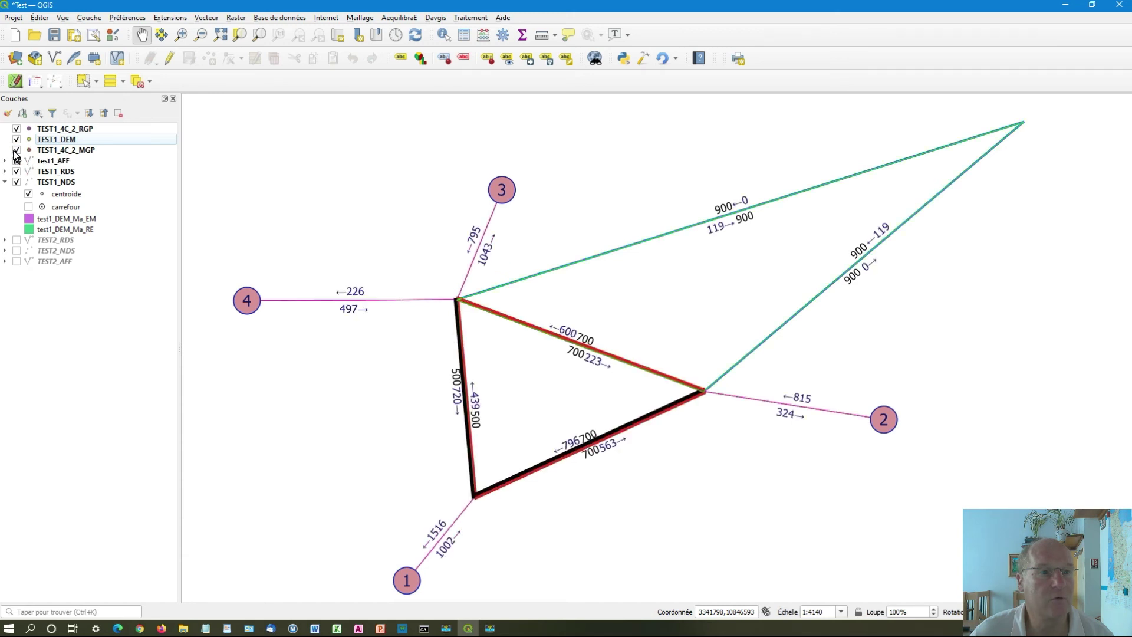
click(16, 151)
click(16, 139)
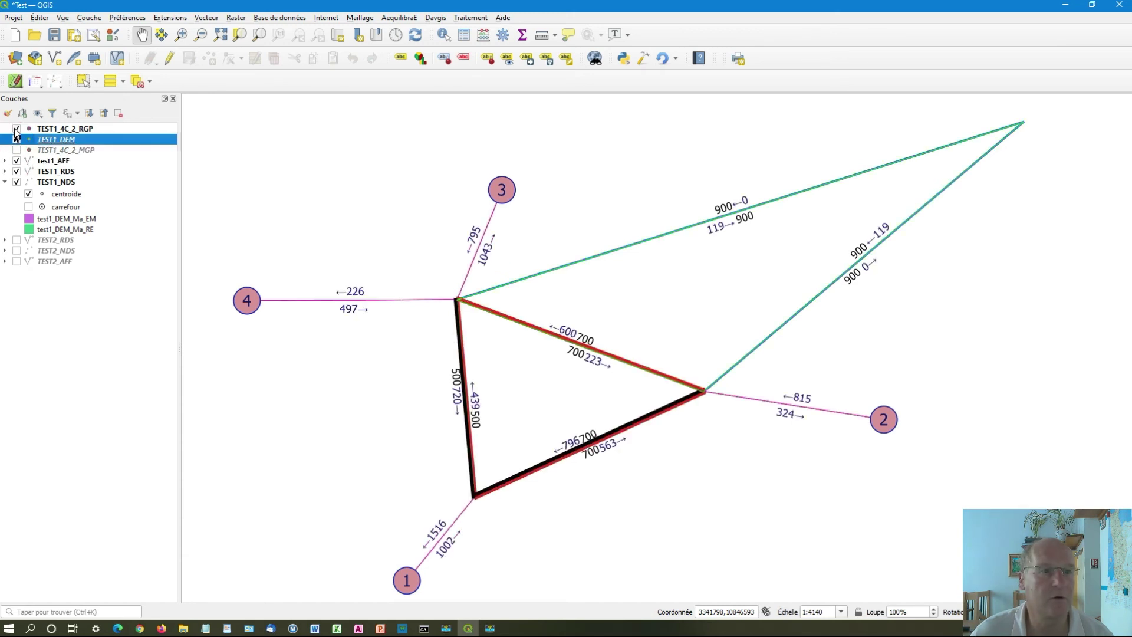
click(16, 129)
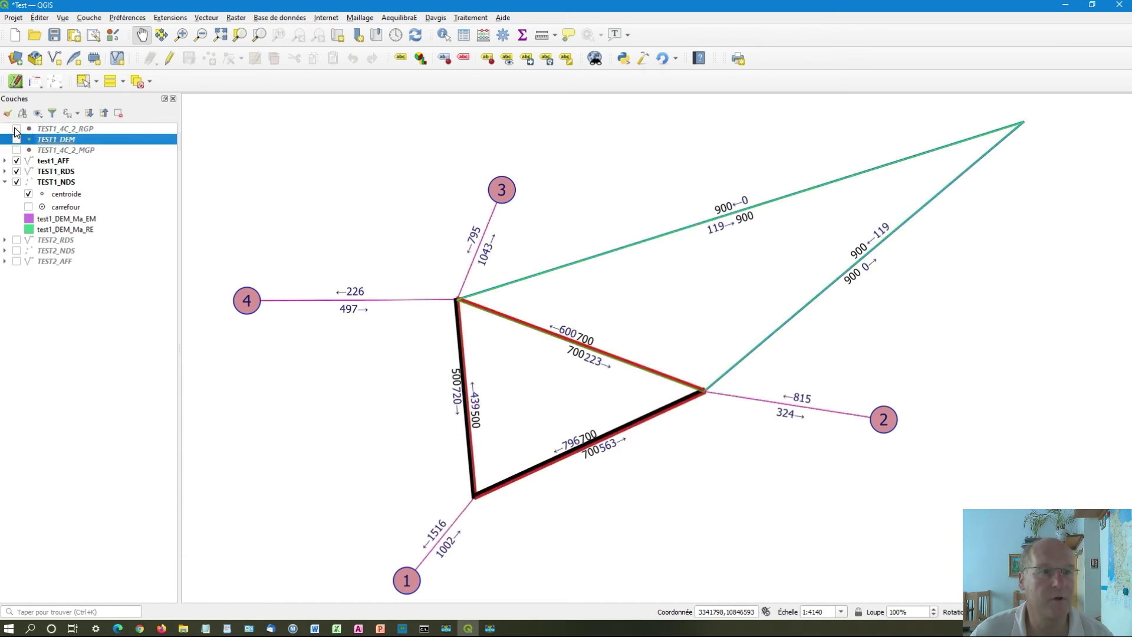
click(16, 171)
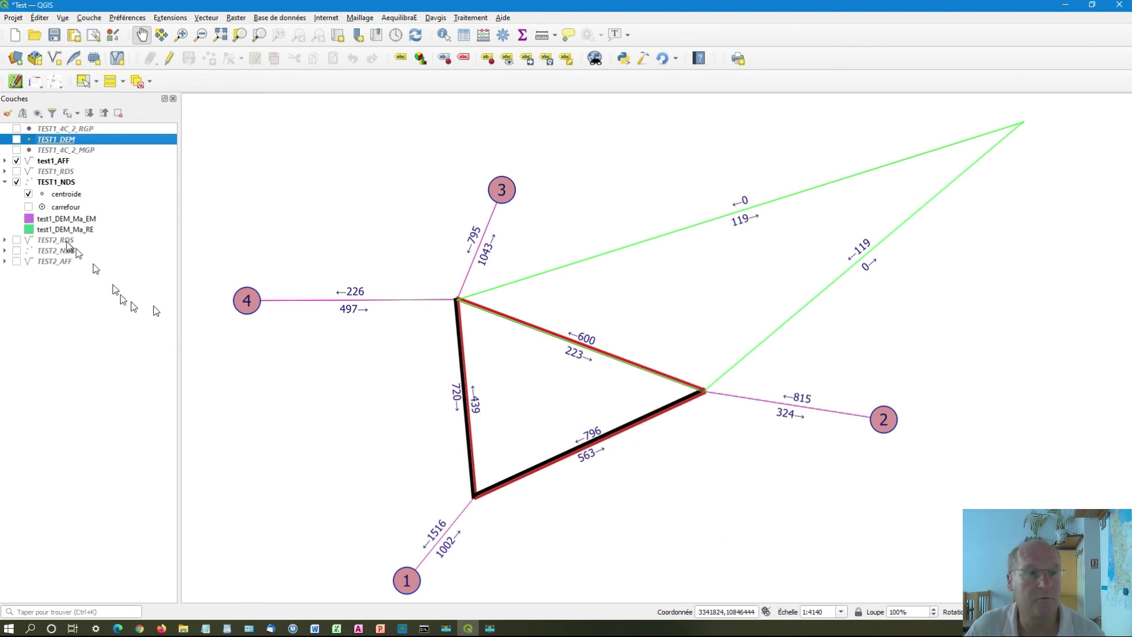
click(4, 161)
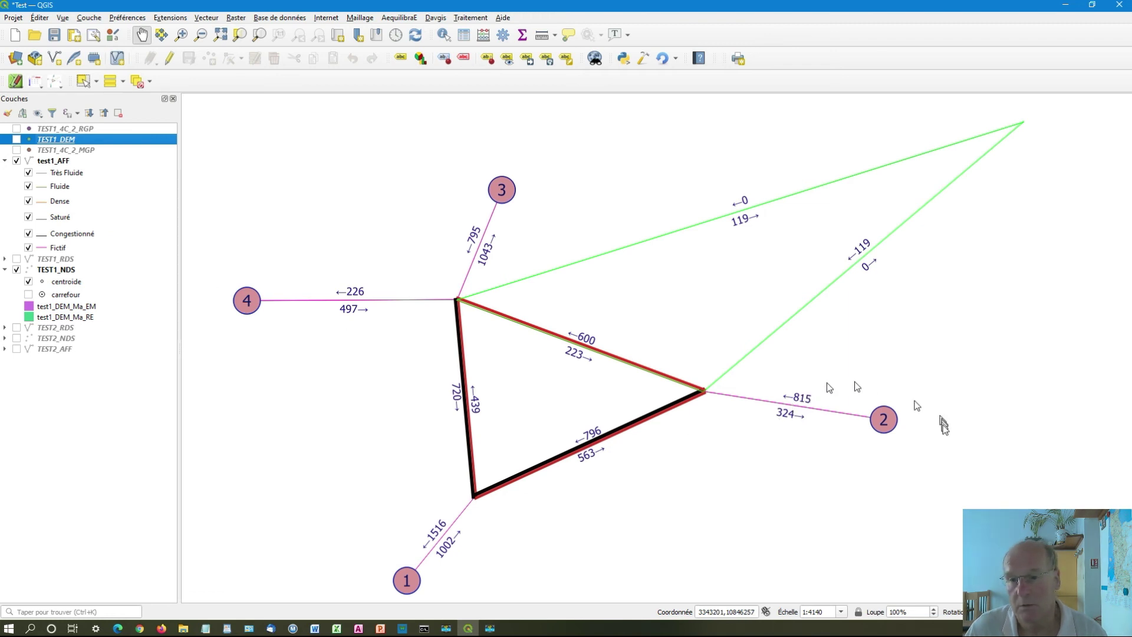
click(5, 161)
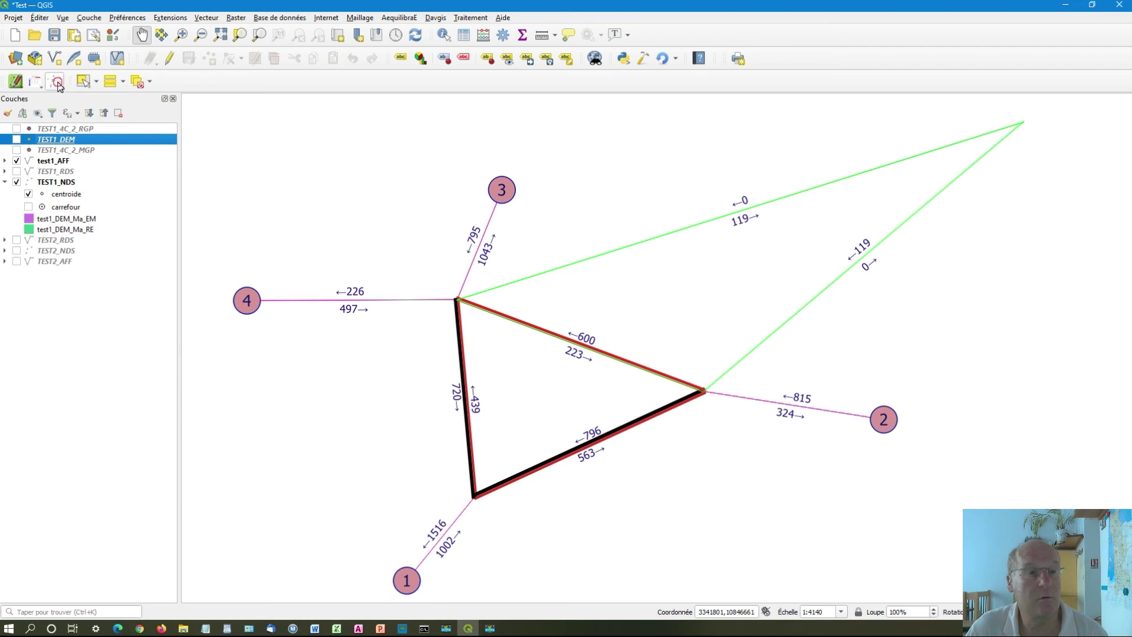
- Open the mono-modal assignment calibration and start a traffic count session on the TEST1_RDS arc layer
click(57, 83)
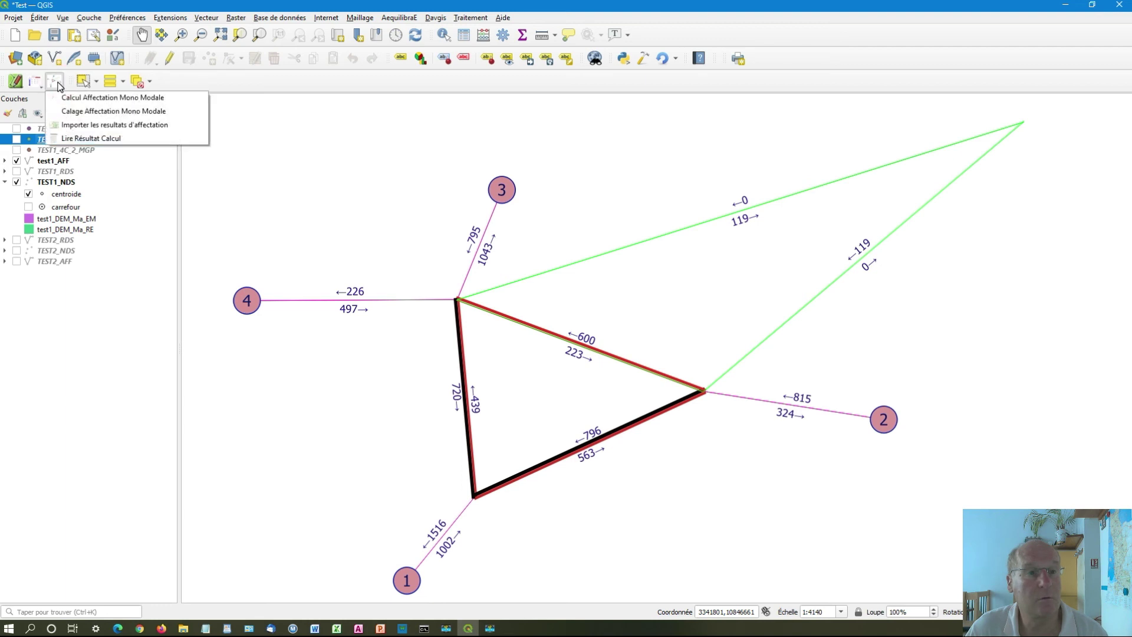
click(134, 111)
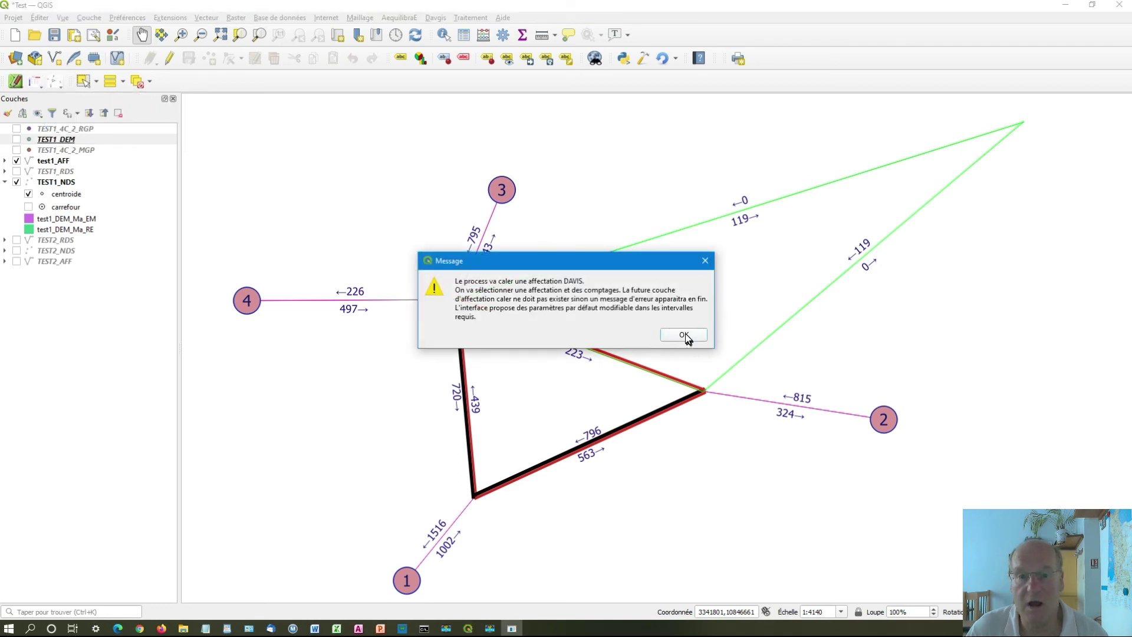
click(683, 335)
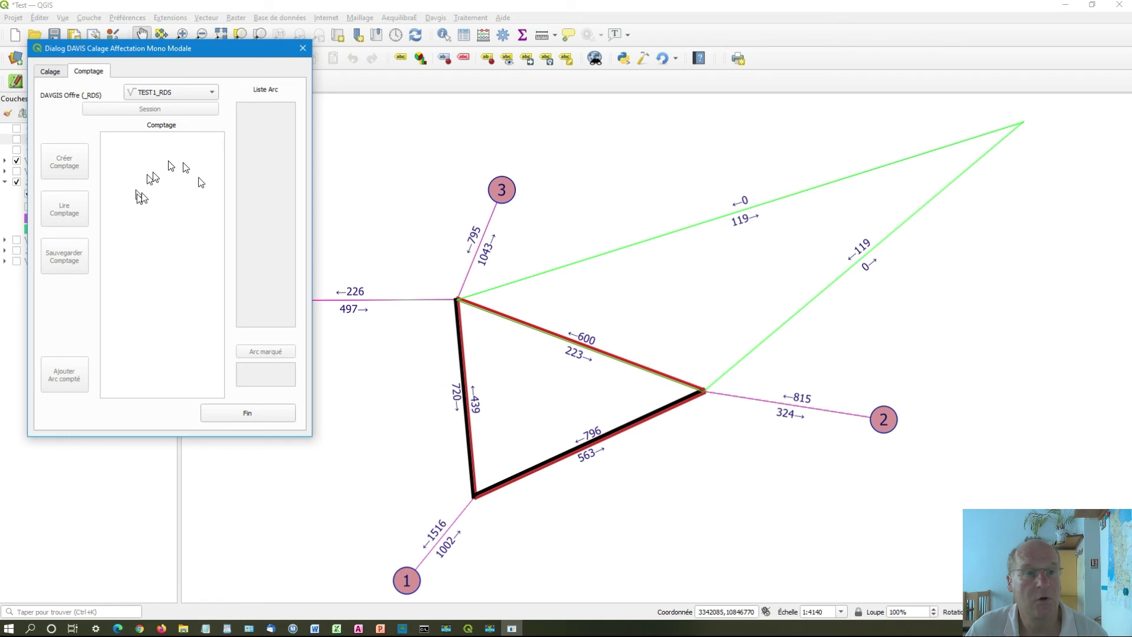
click(174, 92)
click(174, 93)
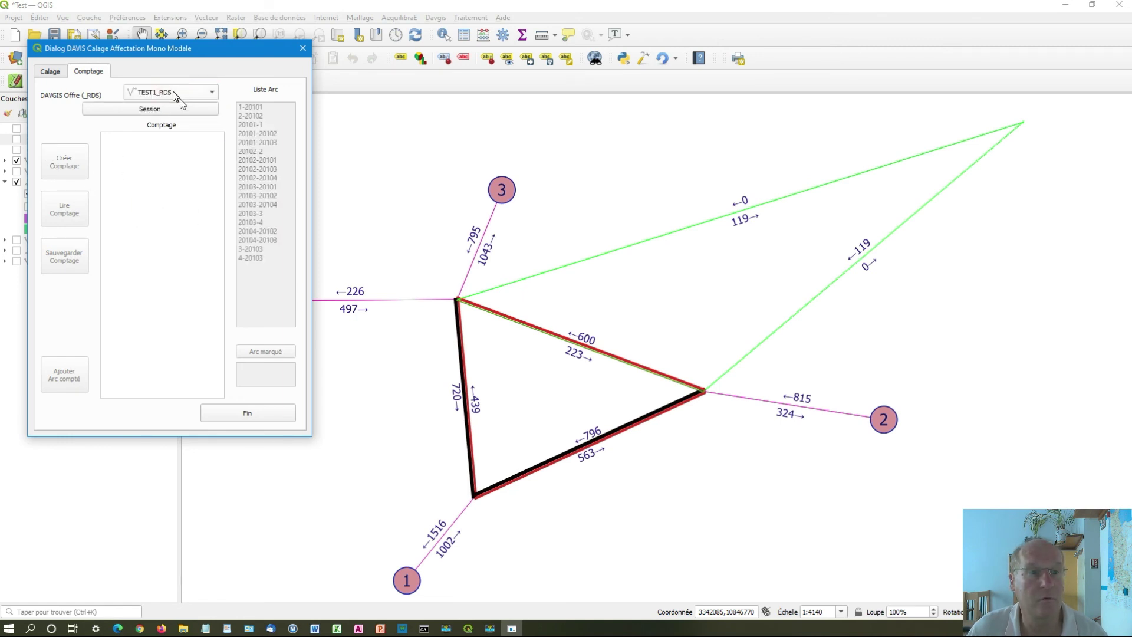
click(155, 110)
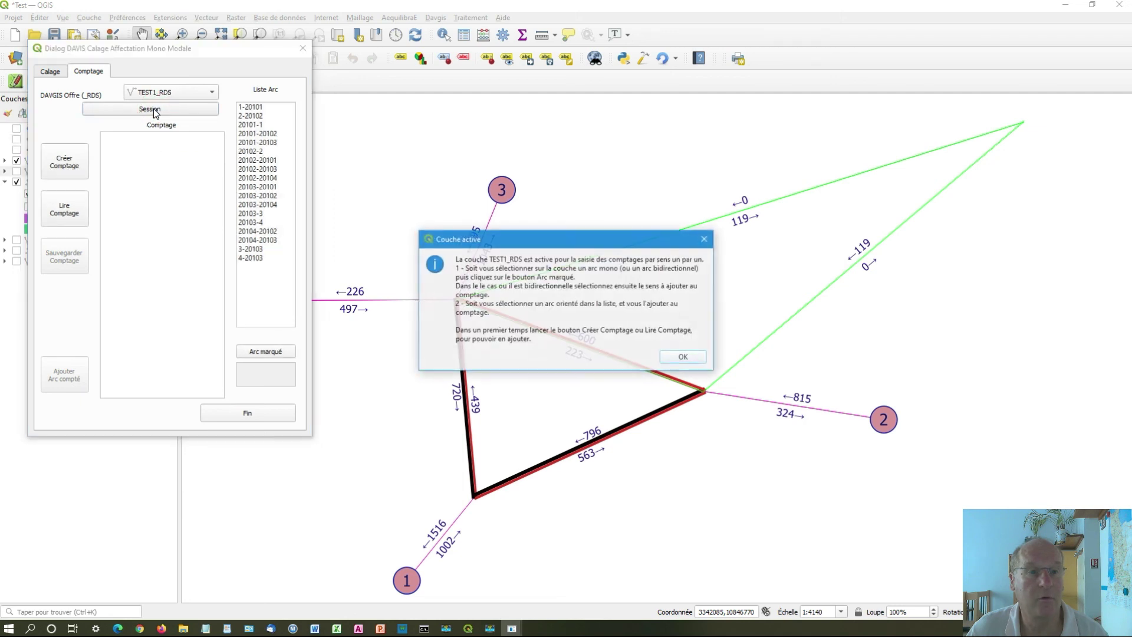
click(684, 357)
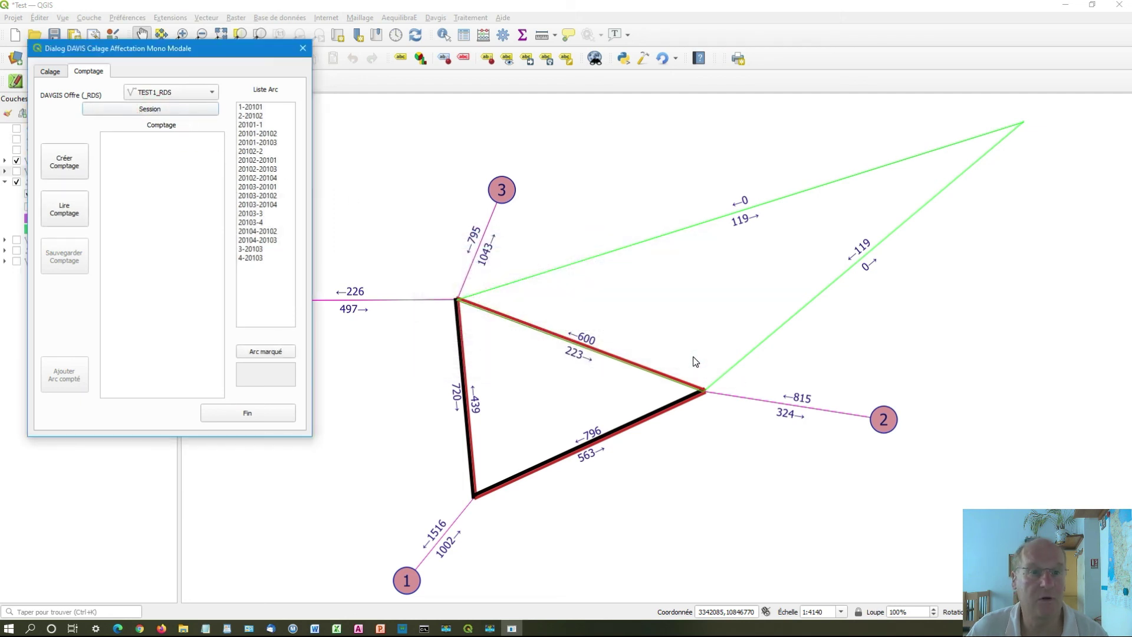
click(269, 135)
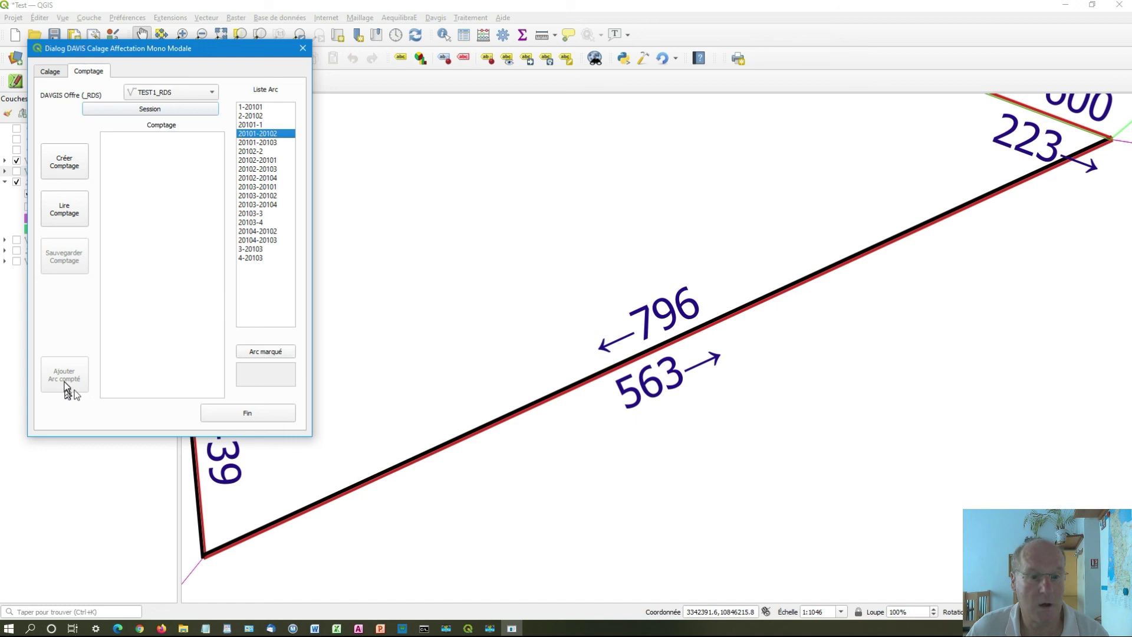
click(82, 167)
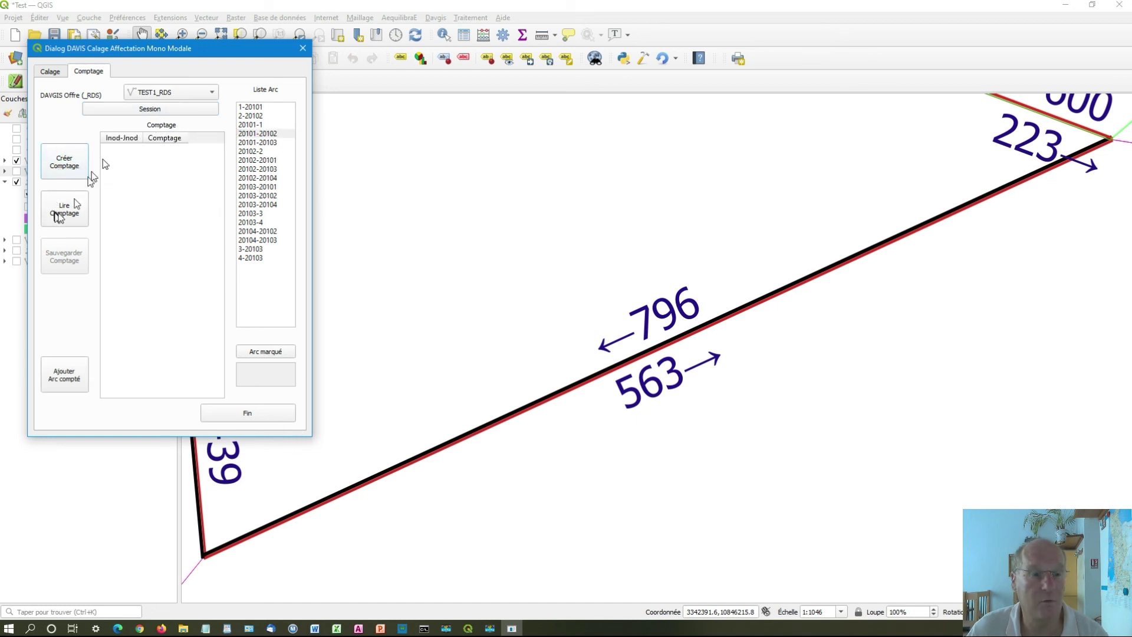
click(278, 133)
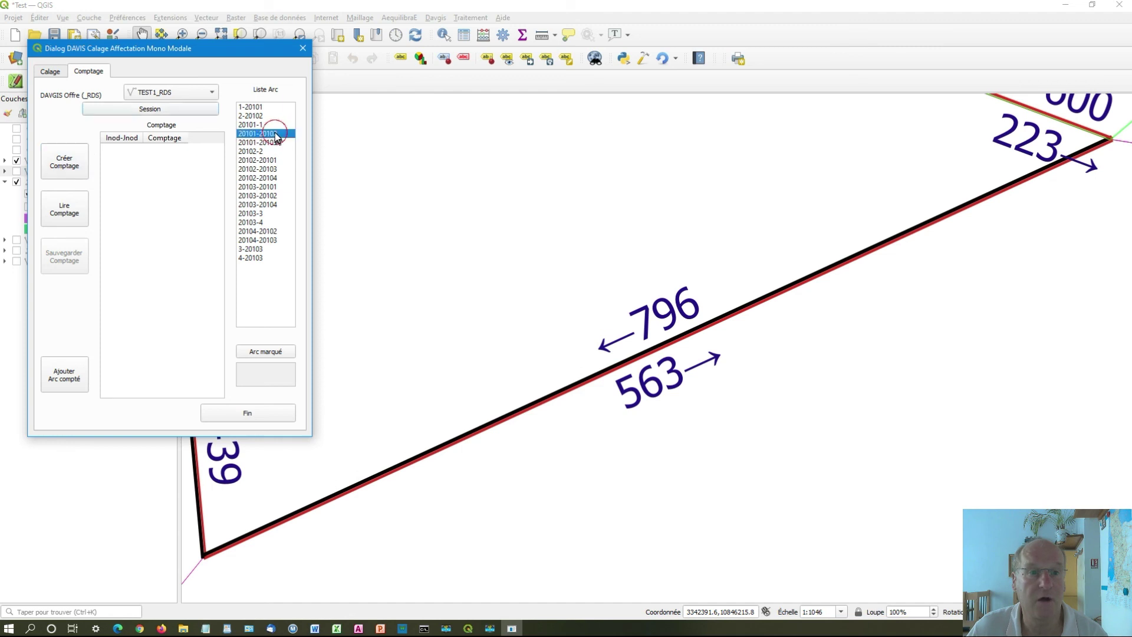
click(69, 377)
click(170, 149)
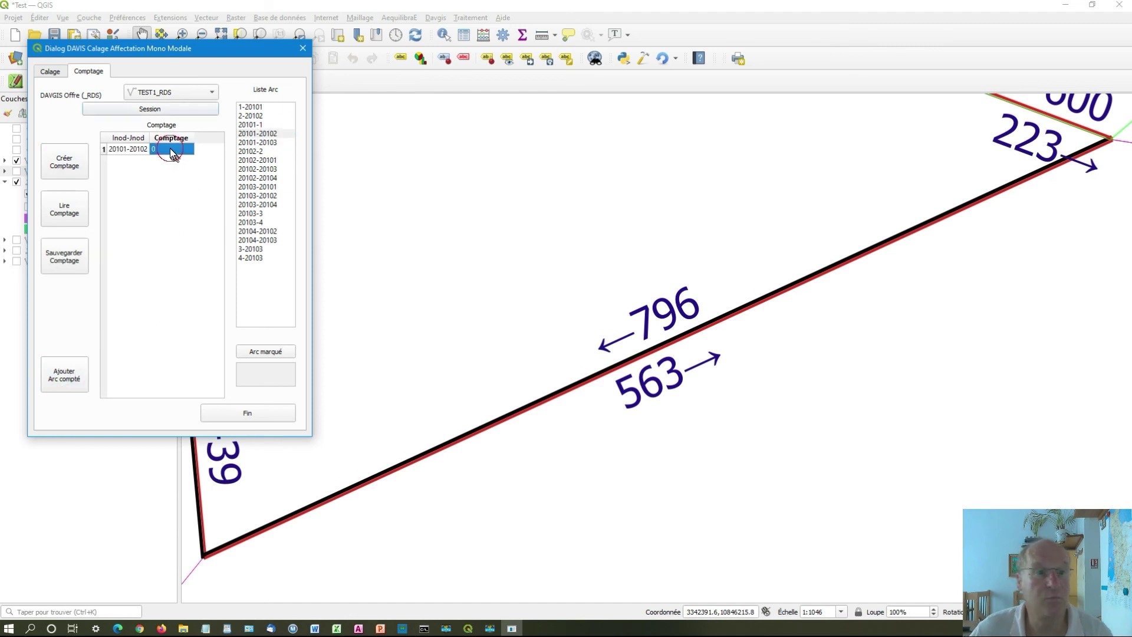
text(125)
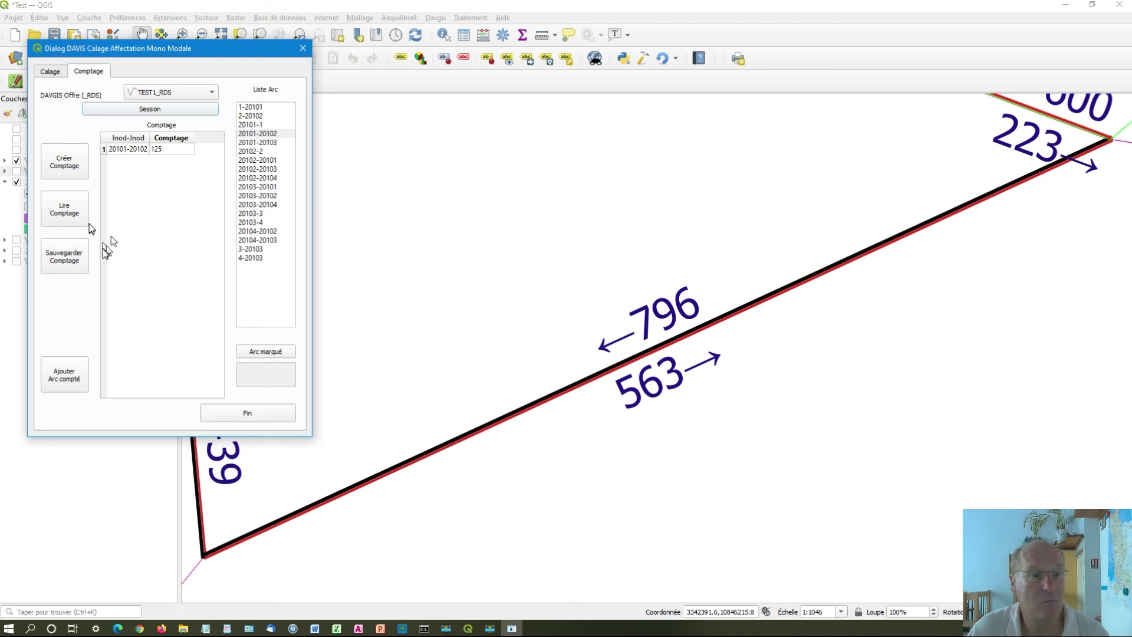
- Save the traffic counts and finish the mono-modal assignment calibration dialog
click(81, 255)
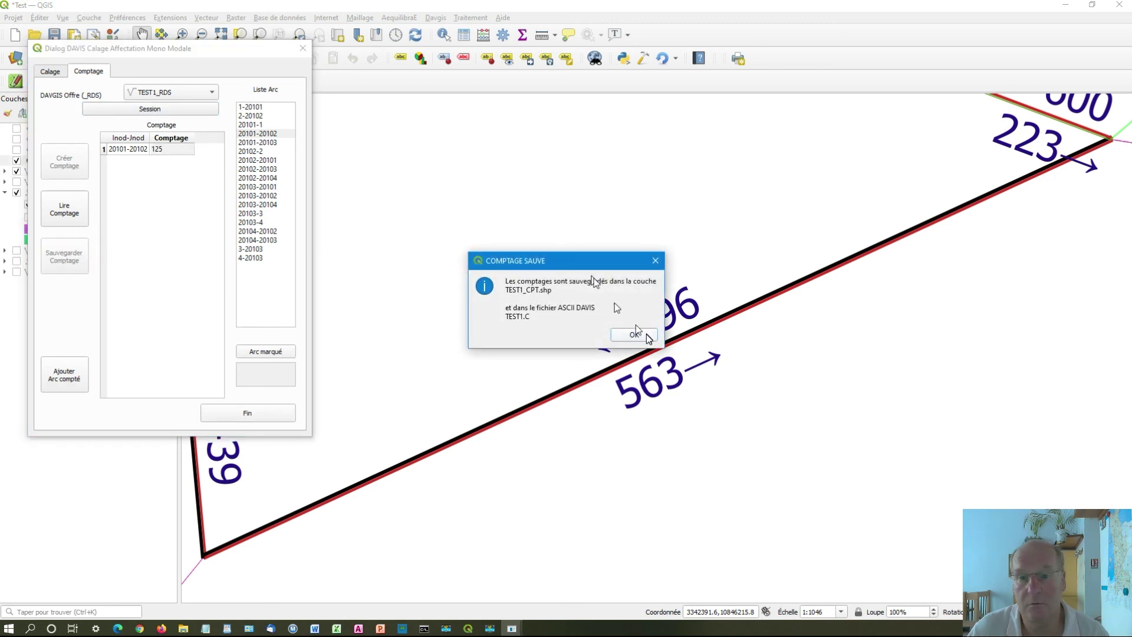
click(645, 333)
click(267, 414)
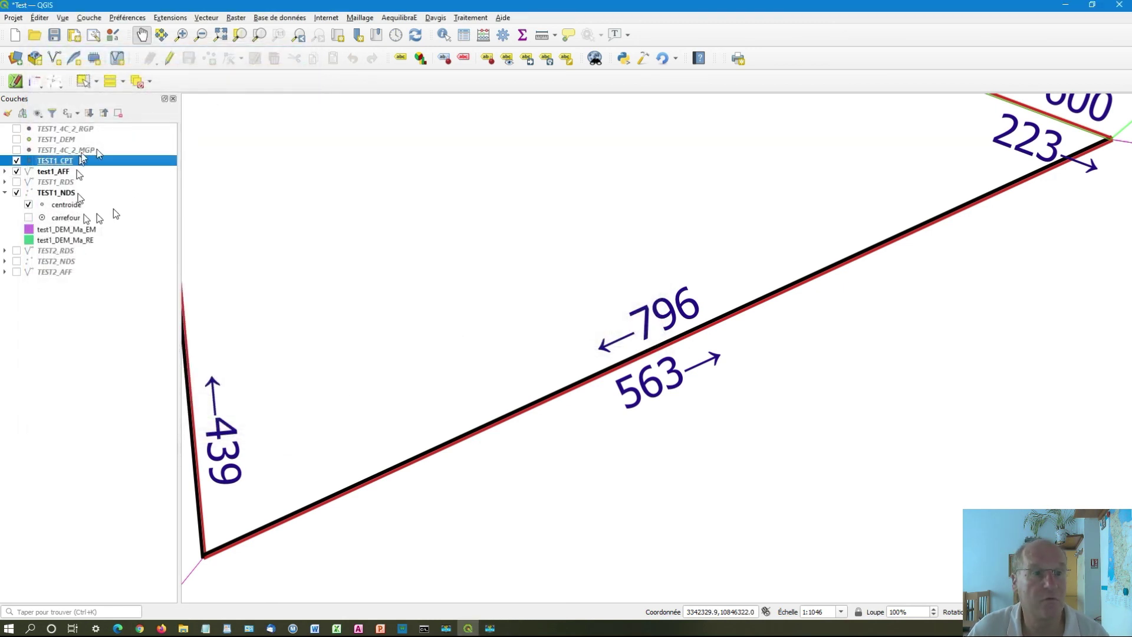
click(55, 83)
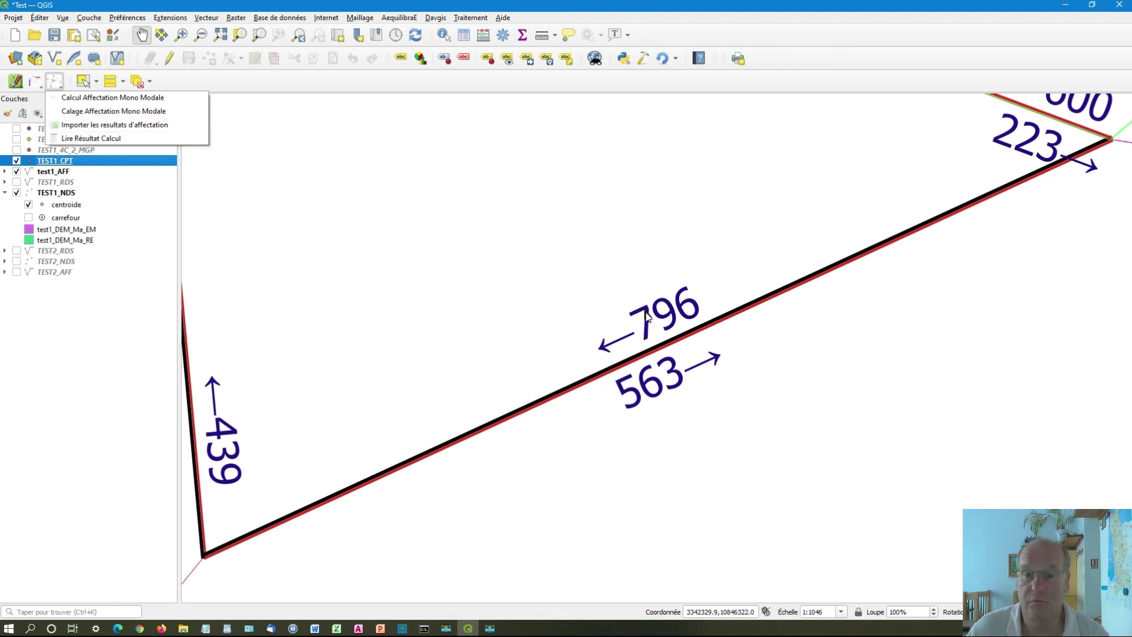
click(497, 303)
scroll(507, 303, down, 5)
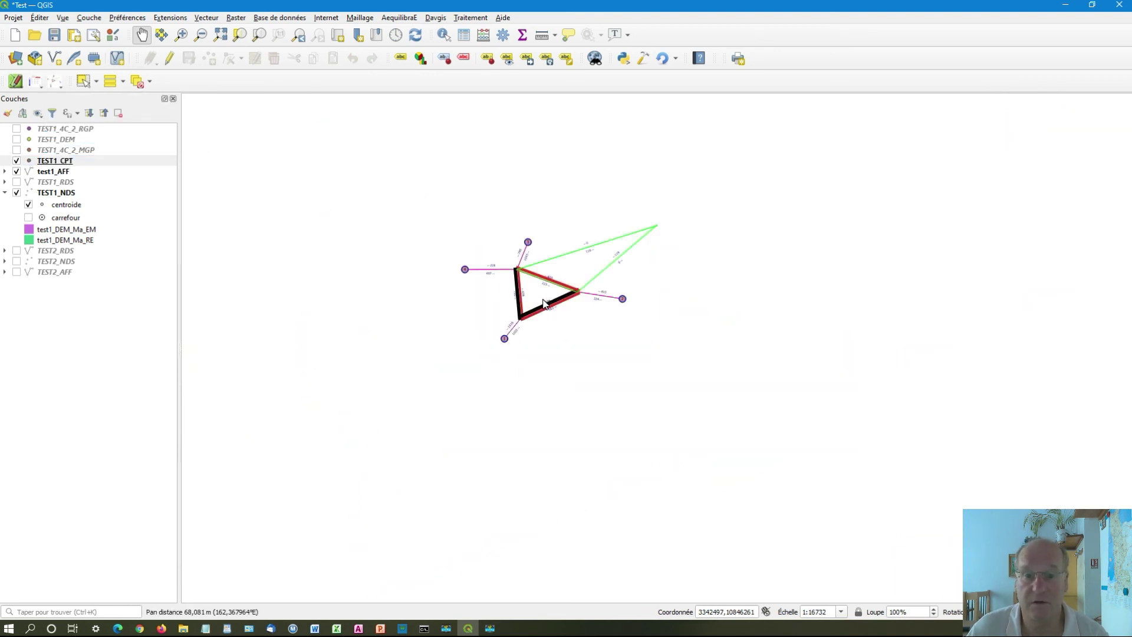
scroll(545, 304, up, 3)
drag(549, 289, 570, 386)
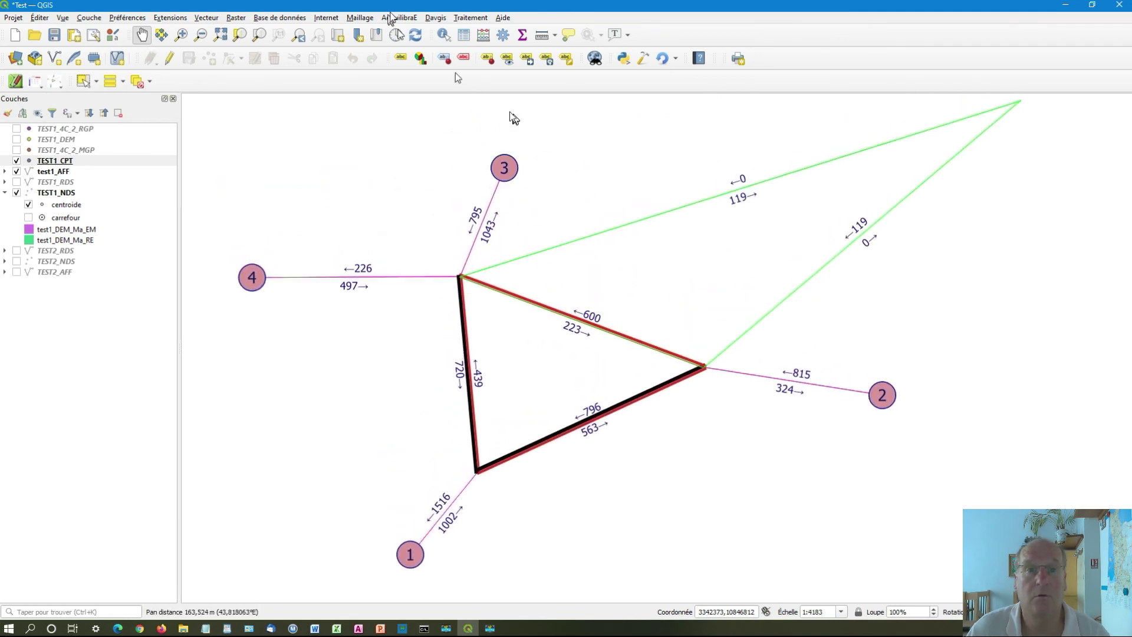
click(433, 19)
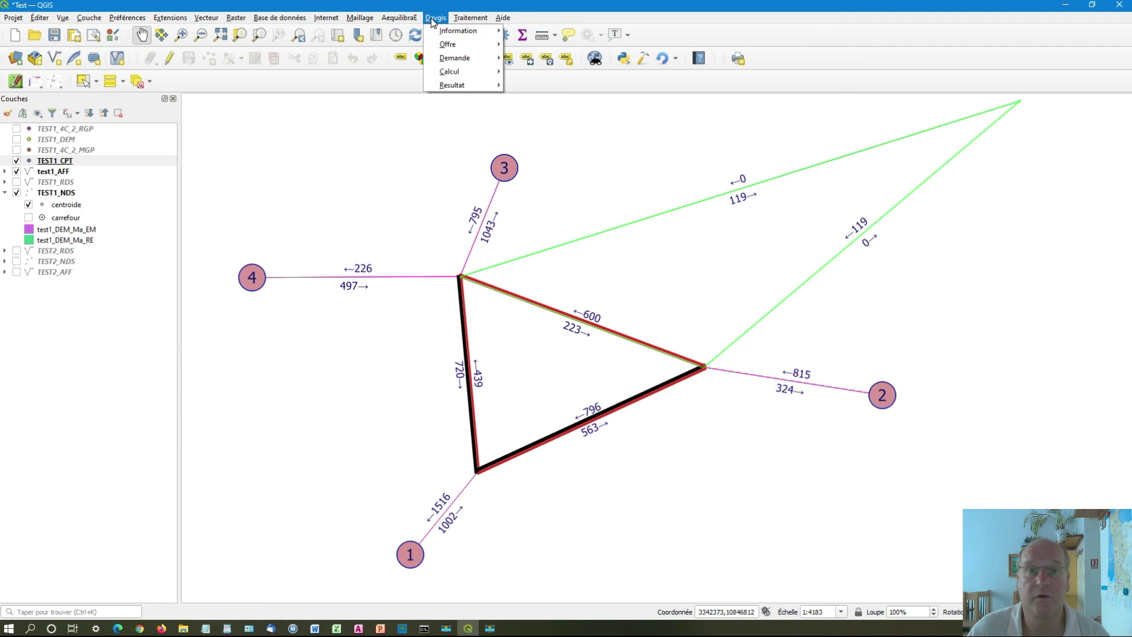
mouse_move(474, 87)
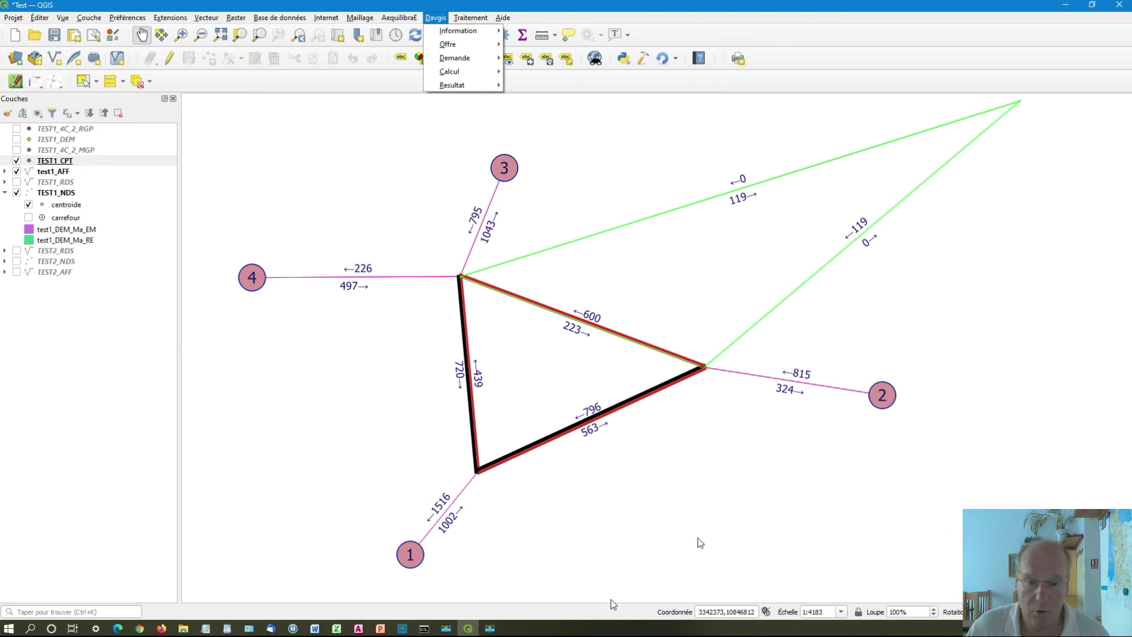
click(489, 628)
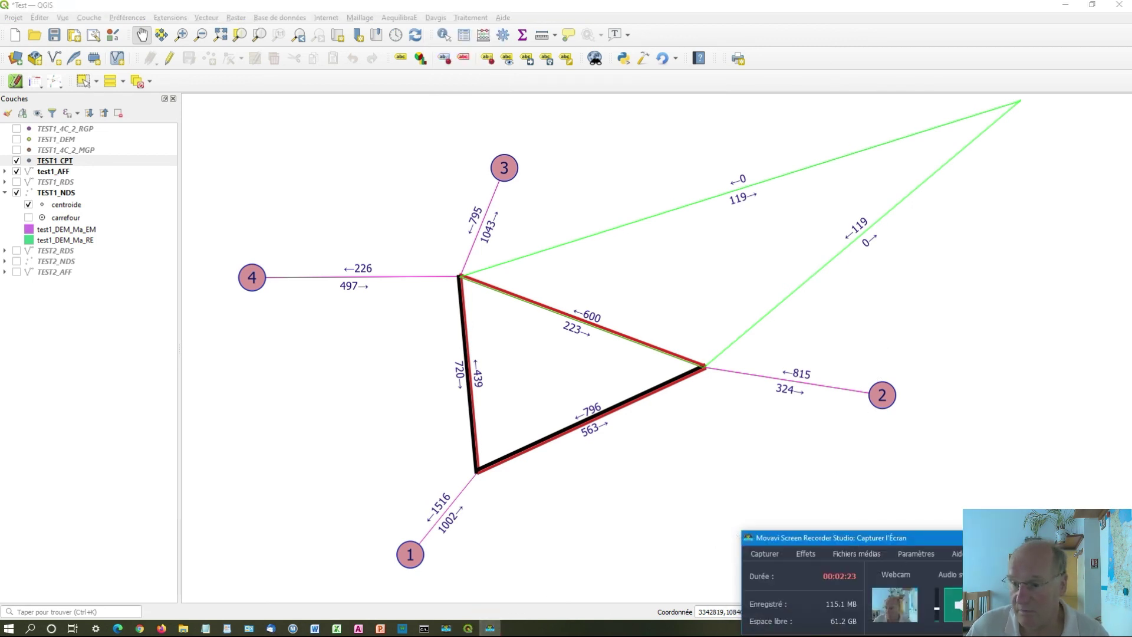